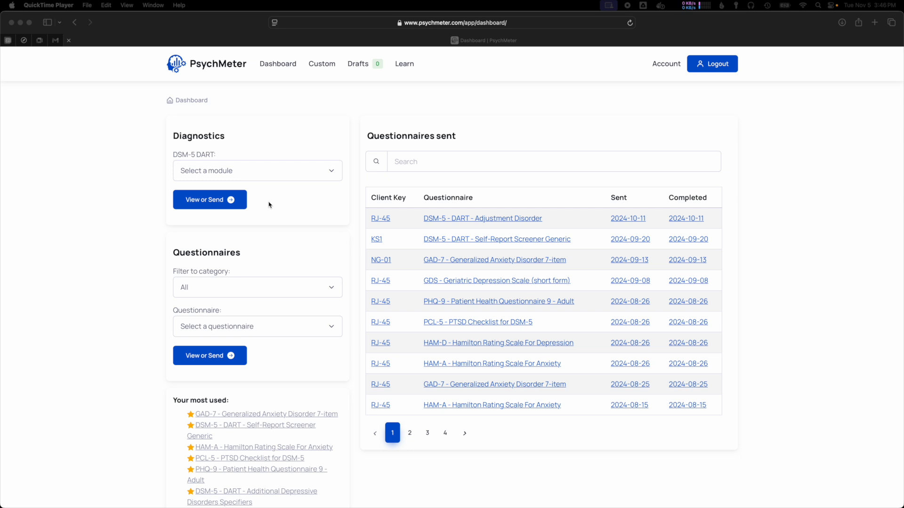
- Start a new custom questionnaire and name it "Client Intake Form"
click(317, 76)
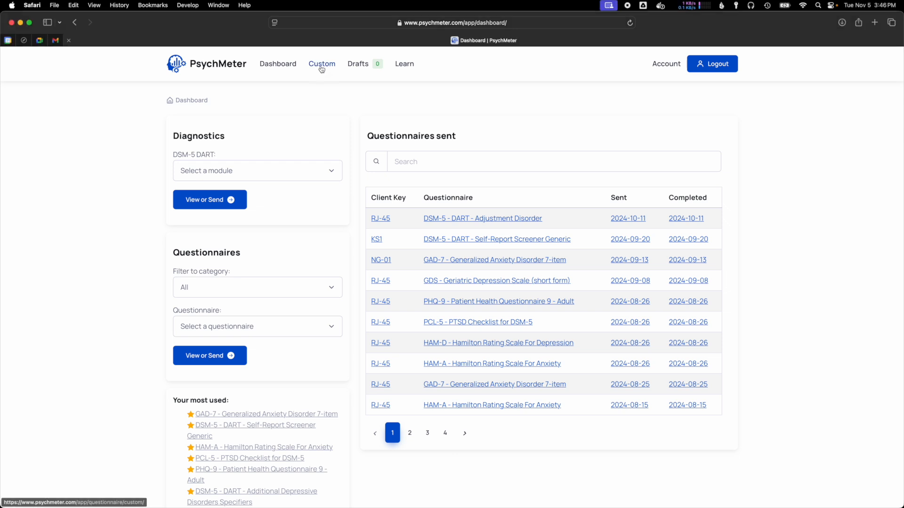
click(322, 66)
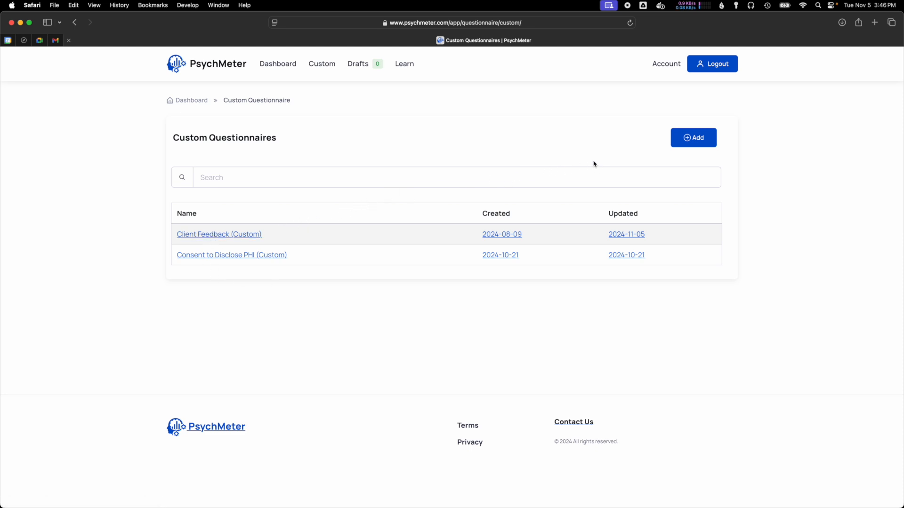
click(697, 141)
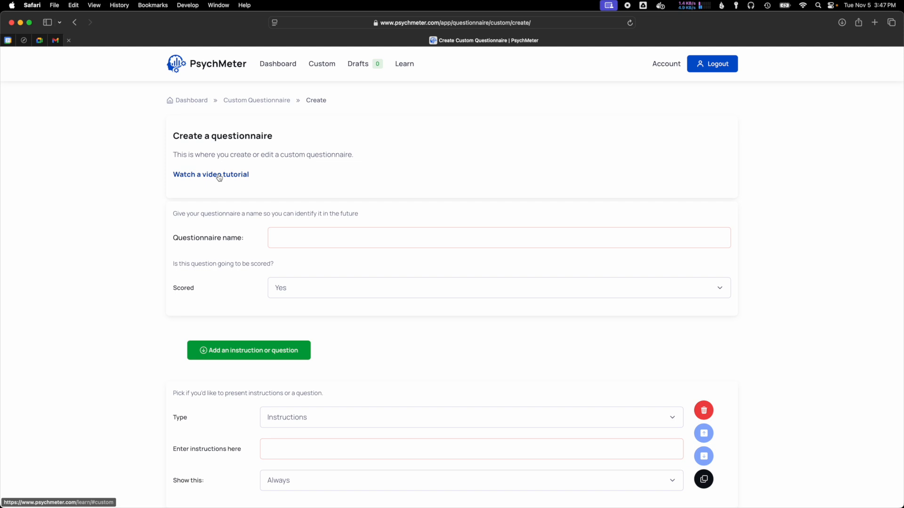
click(302, 234)
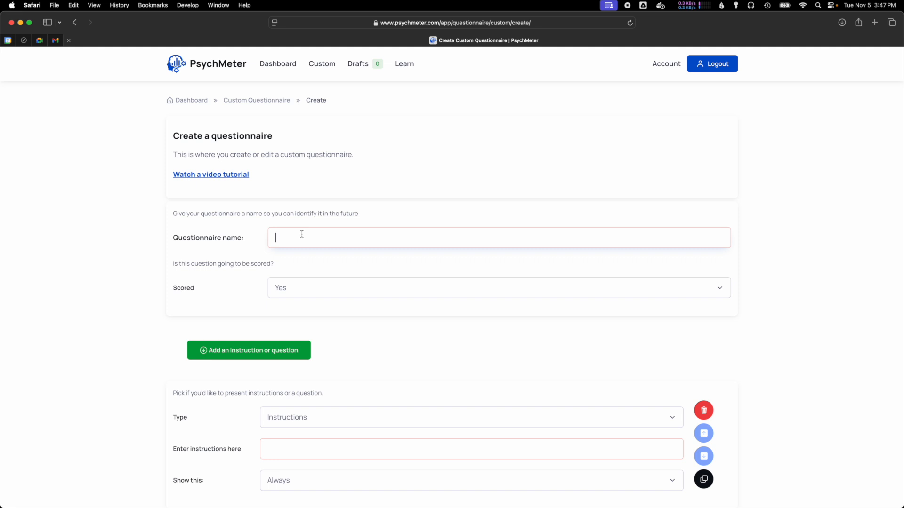
text(Client Intake Form)
- Check the available scoring options for the questionnaire and keep Scored set to Yes
click(305, 291)
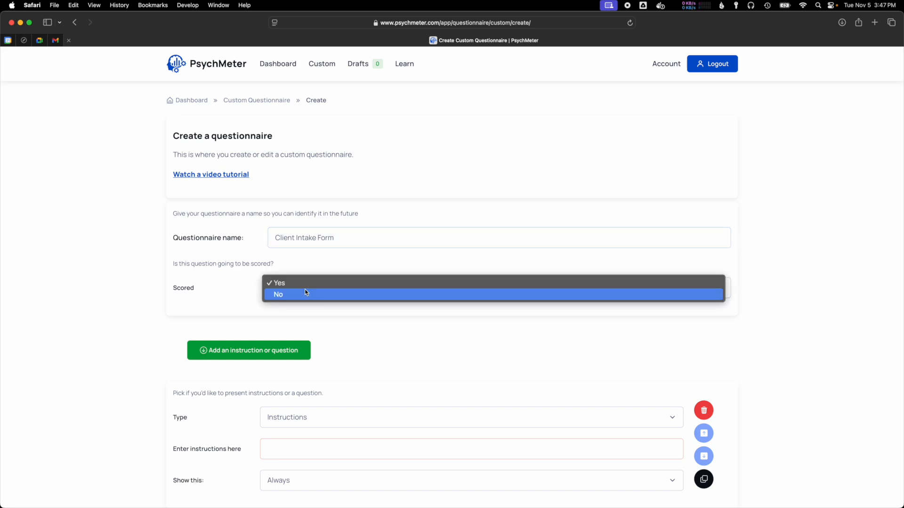
click(309, 265)
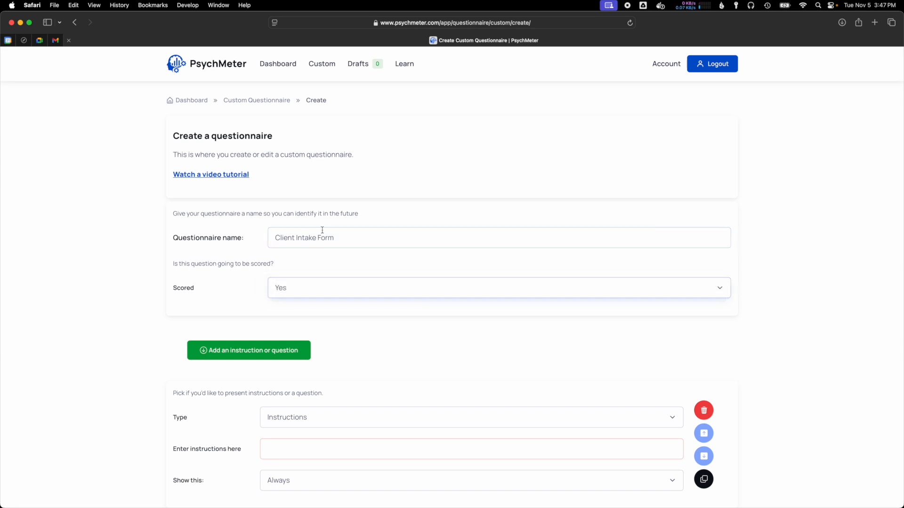
click(298, 291)
click(294, 291)
click(305, 292)
click(304, 272)
- Fill in the first block as Instructions reading "Please fill out this intake form", shown Always
scroll(330, 318, down, 5)
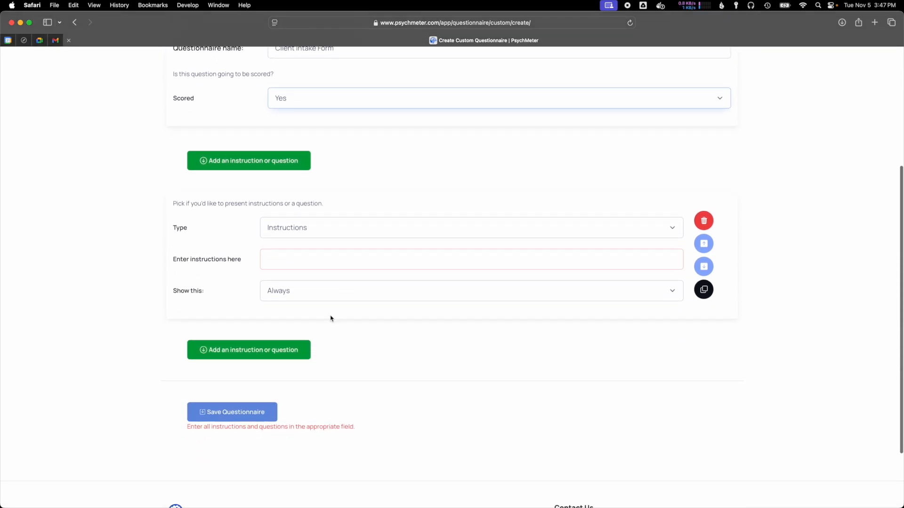
click(319, 231)
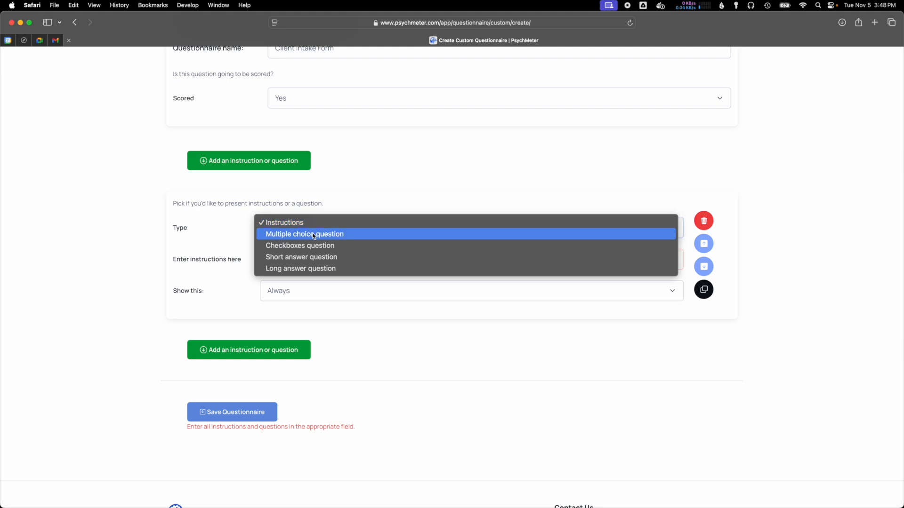
click(316, 226)
click(300, 263)
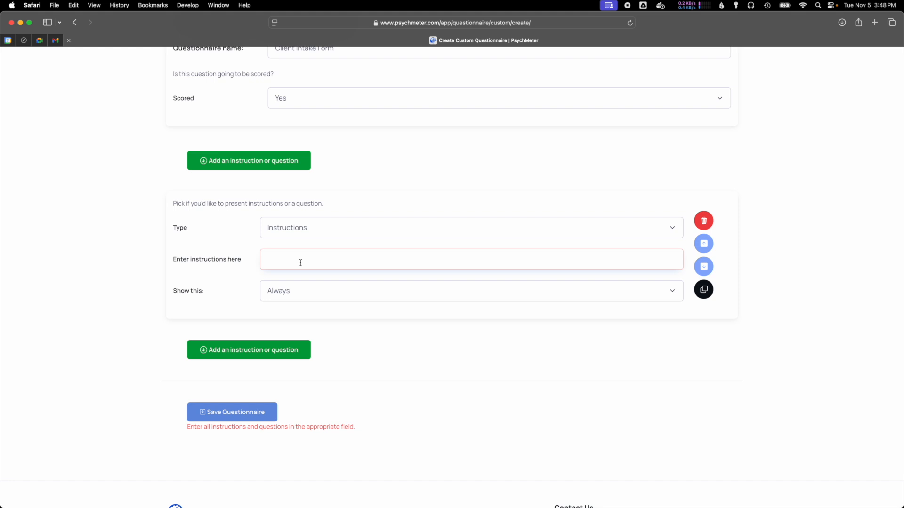
text(Please fill o)
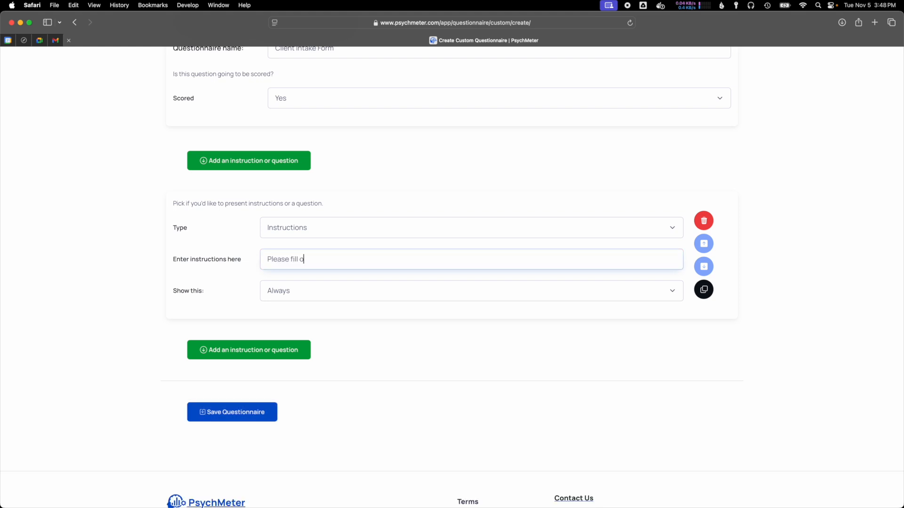
text(ut this intake form)
click(193, 275)
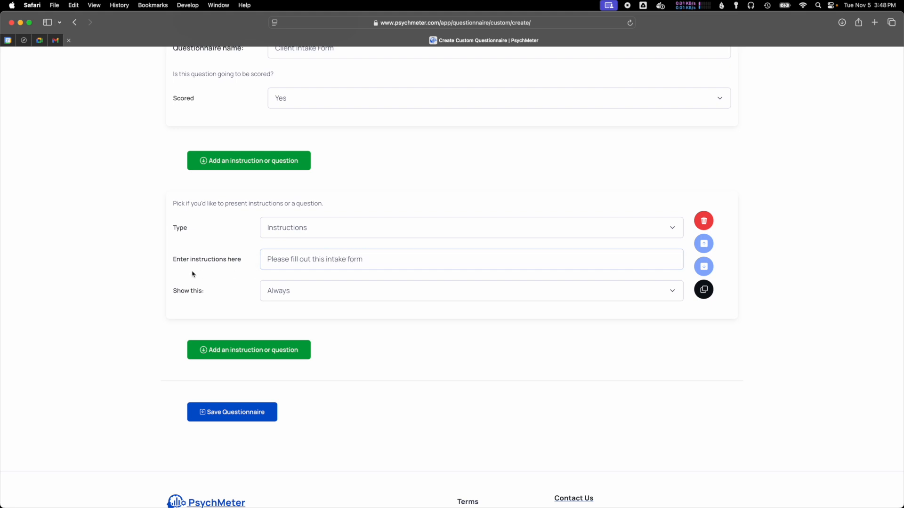
click(290, 297)
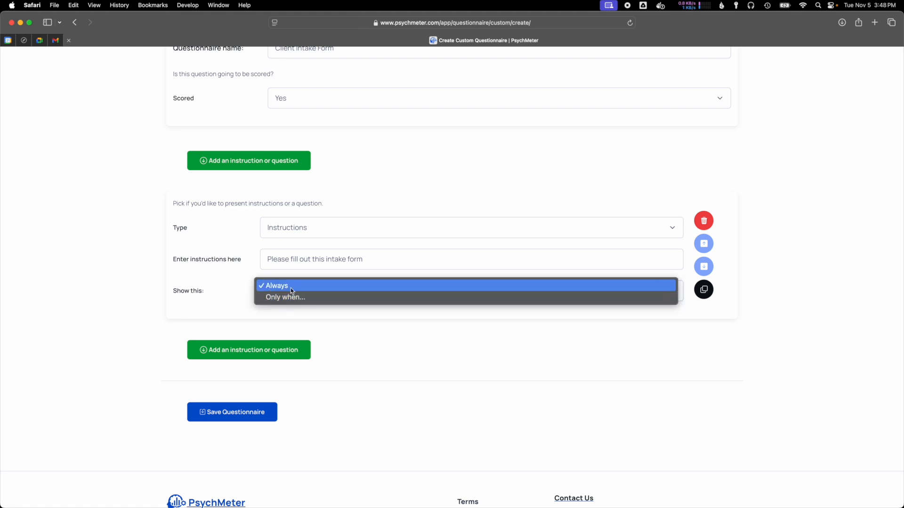
click(232, 291)
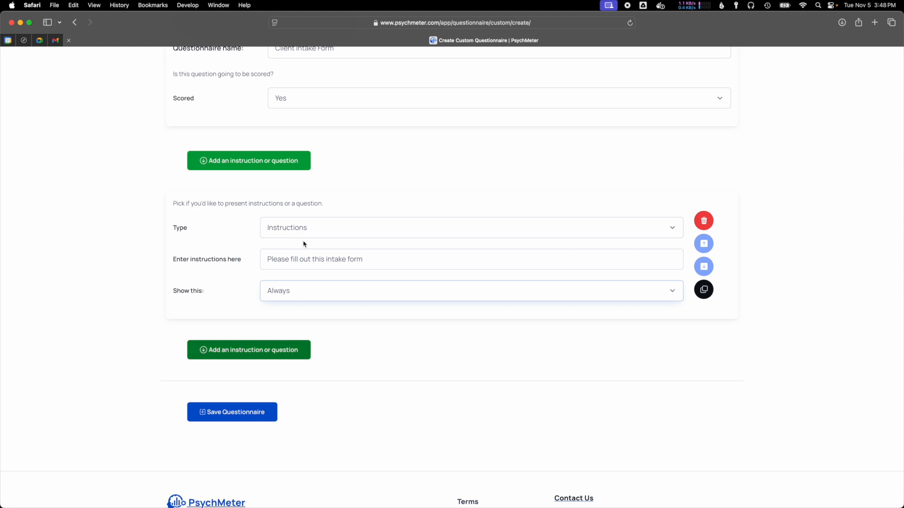
- Add a multiple choice question below the instructions block with the text "How do you feel"
click(272, 354)
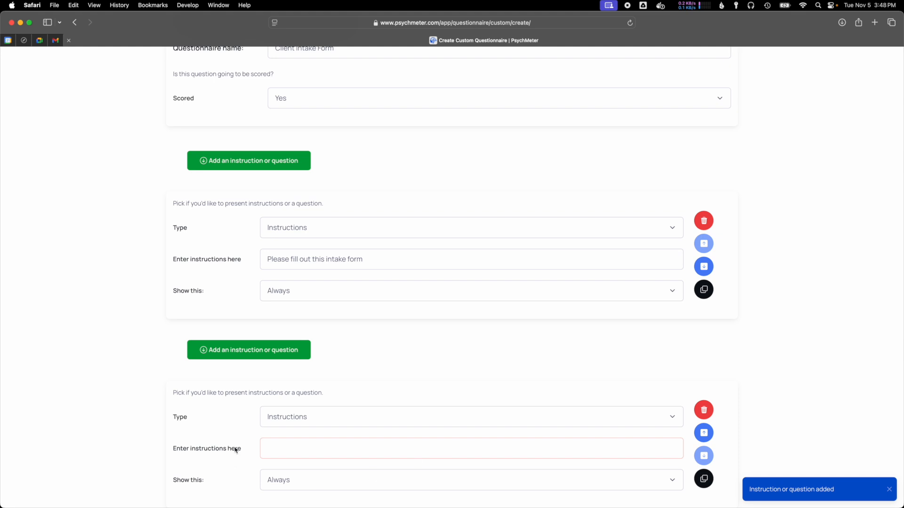
scroll(328, 413, down, 5)
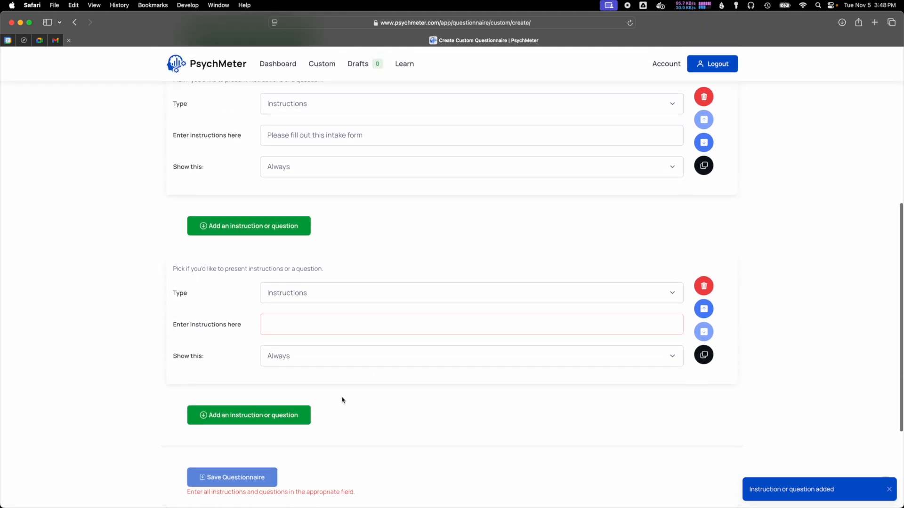
click(375, 294)
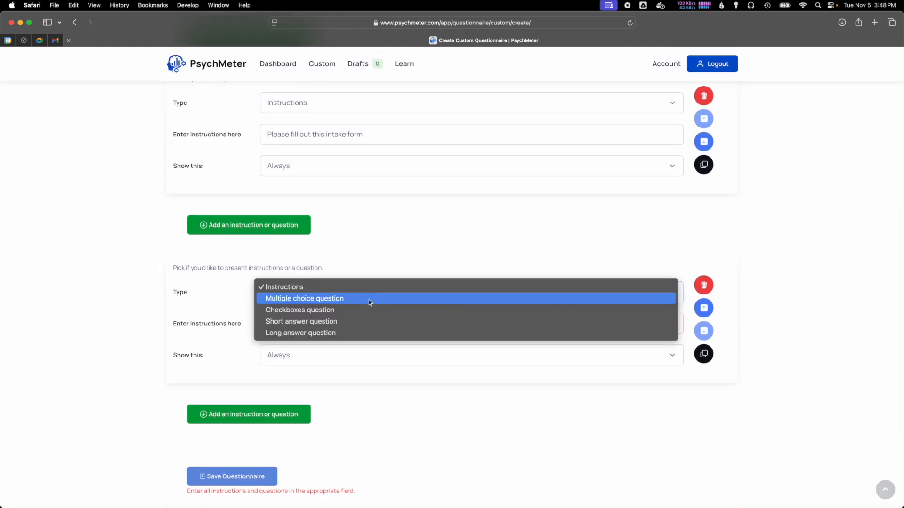
click(365, 301)
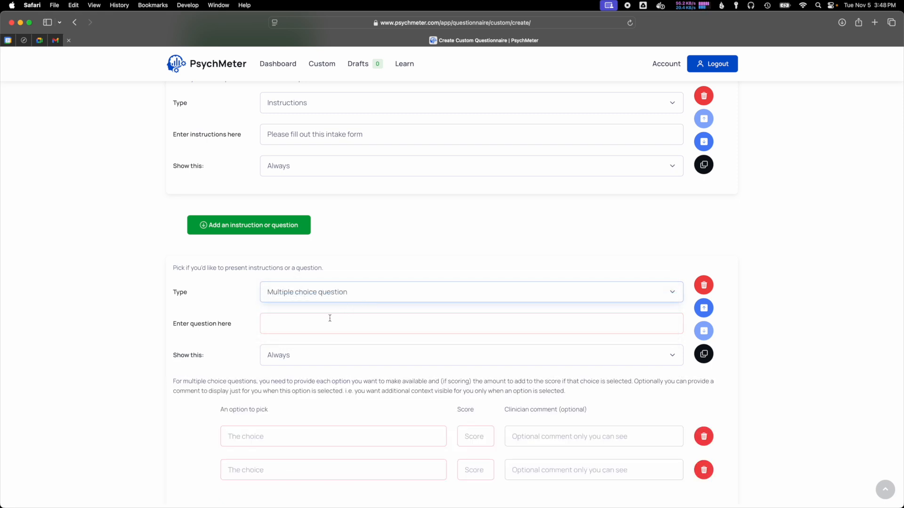
click(328, 319)
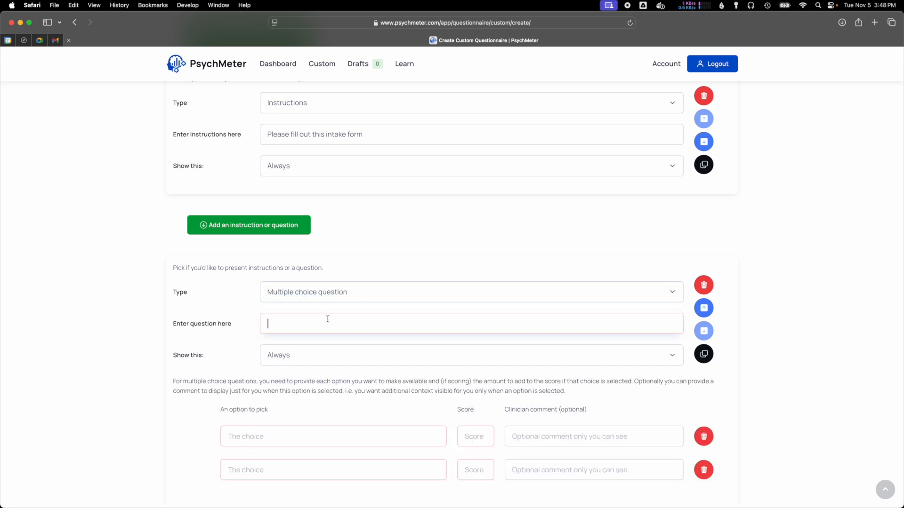
text(How do you feel)
click(321, 377)
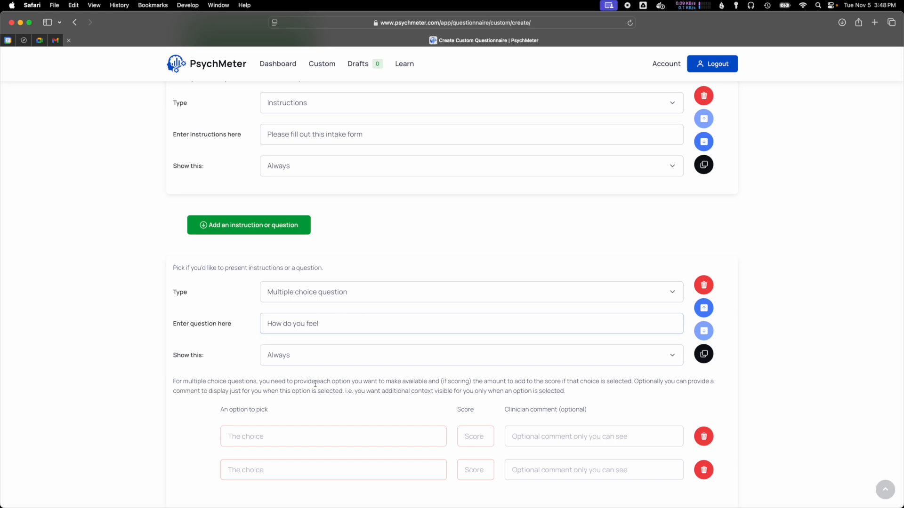
- Define the question's first two choices as "Poor" with score 1 and "Ok" with score 2
scroll(313, 381, down, 3)
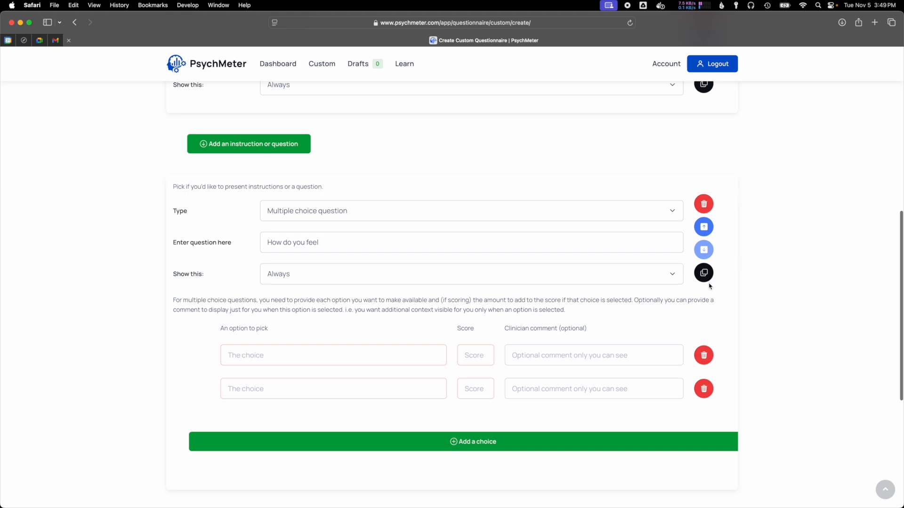
scroll(351, 356, up, 1)
scroll(351, 357, down, 1)
click(352, 358)
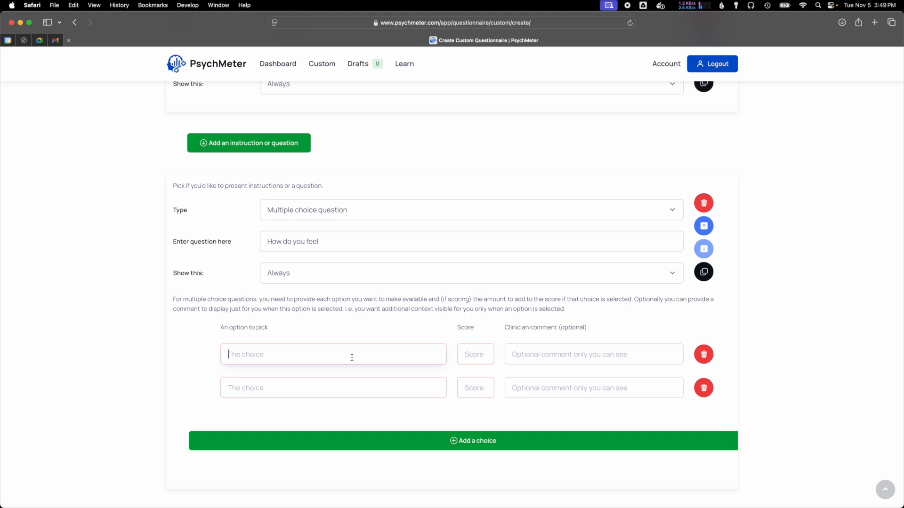
text(Poor)
key(Tab)
text(1)
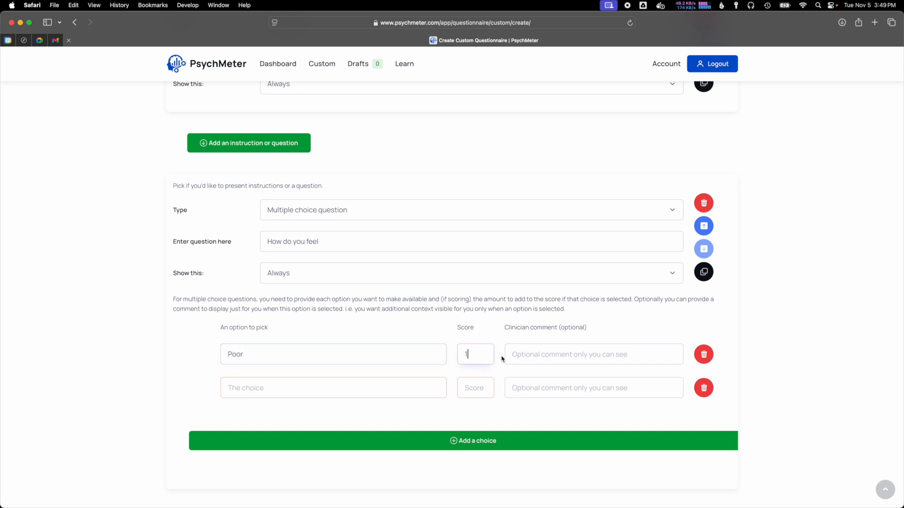
key(Tab)
click(333, 386)
text(Ok)
key(Tab)
text(2)
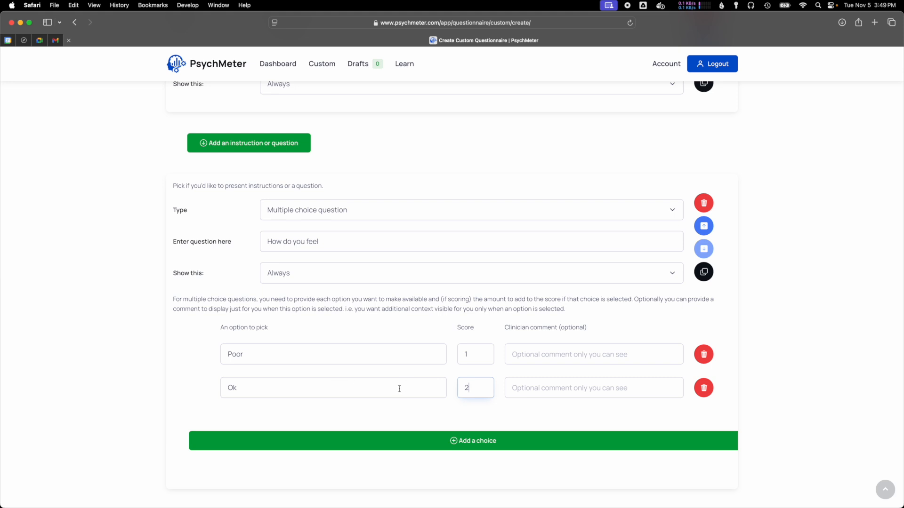
- Add a third choice "Excellent" with score 3 to the "How do you feel" question
click(399, 443)
click(361, 421)
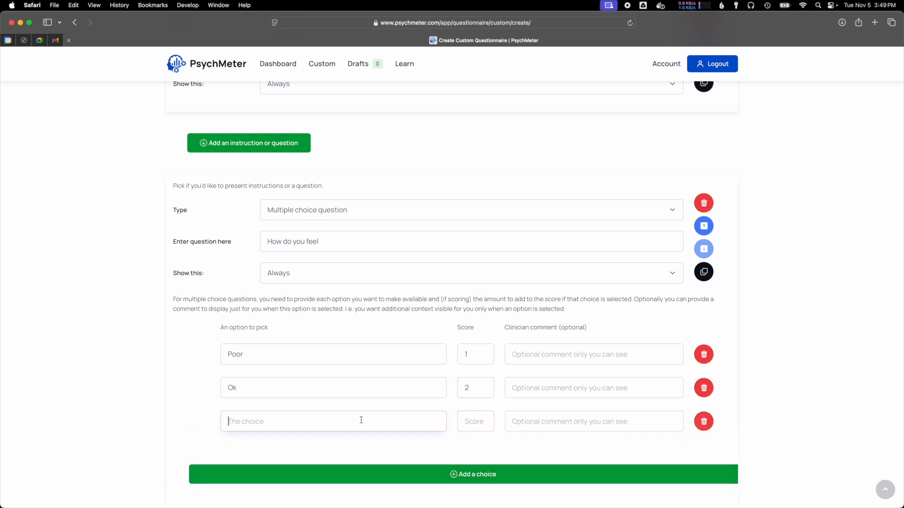
text(Excellent)
key(Tab)
text(3)
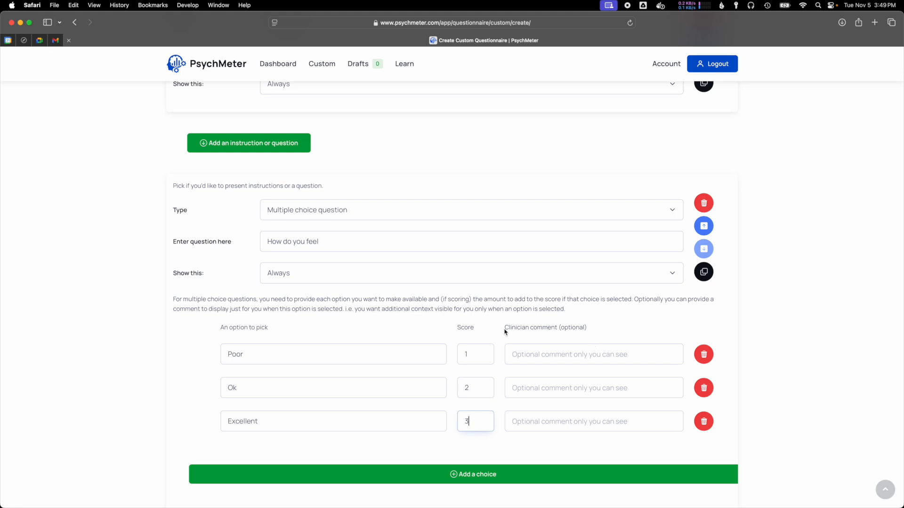
- Enter the clinician comment "Client needs a lot of help" for the Poor choice
click(567, 353)
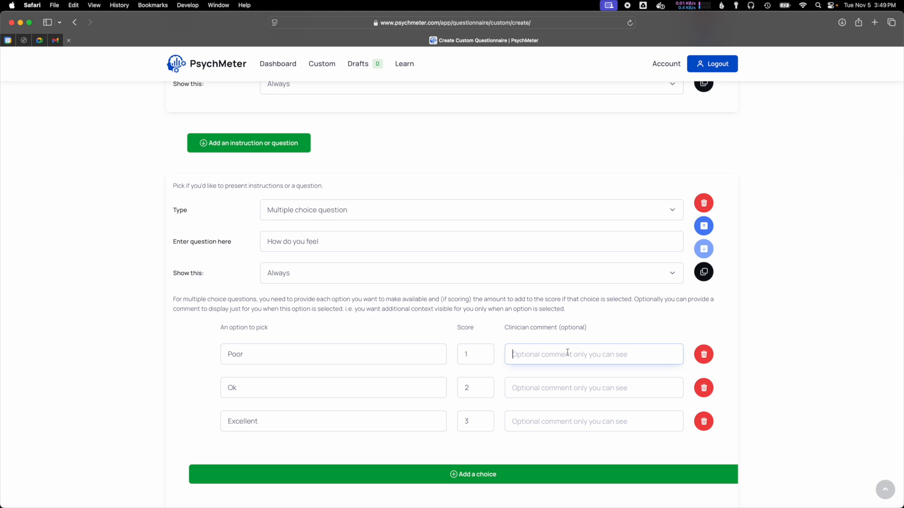
text(C)
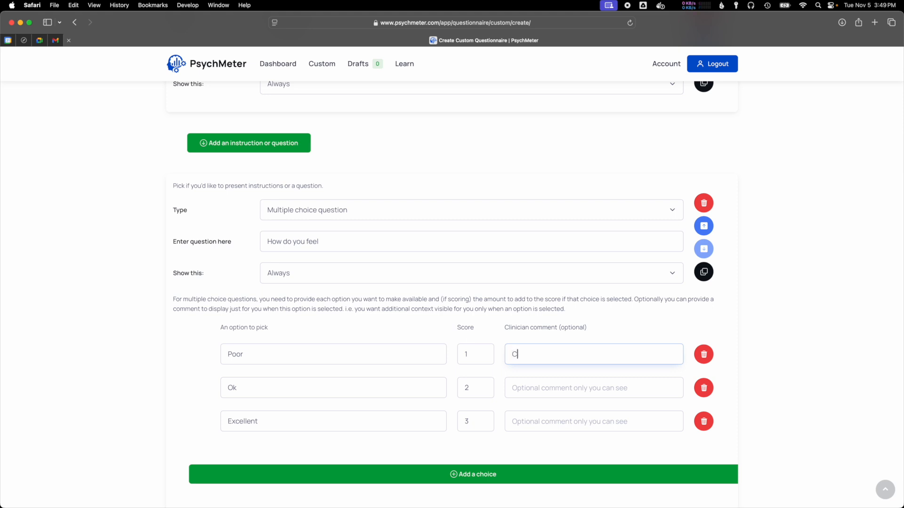
text(lient Needs a lot of help)
click(538, 355)
key(BackSpace)
text(n)
- Enter the clinician comment "Client is generally ok" for the Ok choice
click(534, 385)
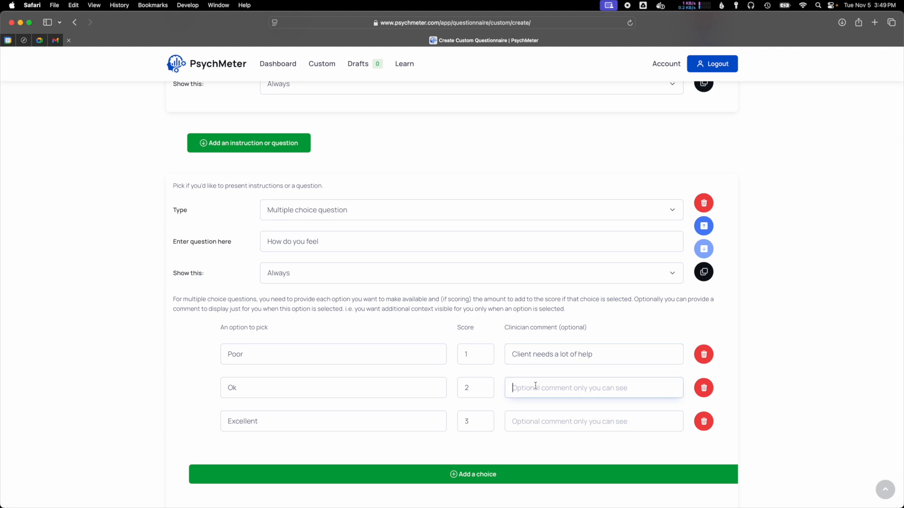
text(Clik)
key(BackSpace)
text(ent is)
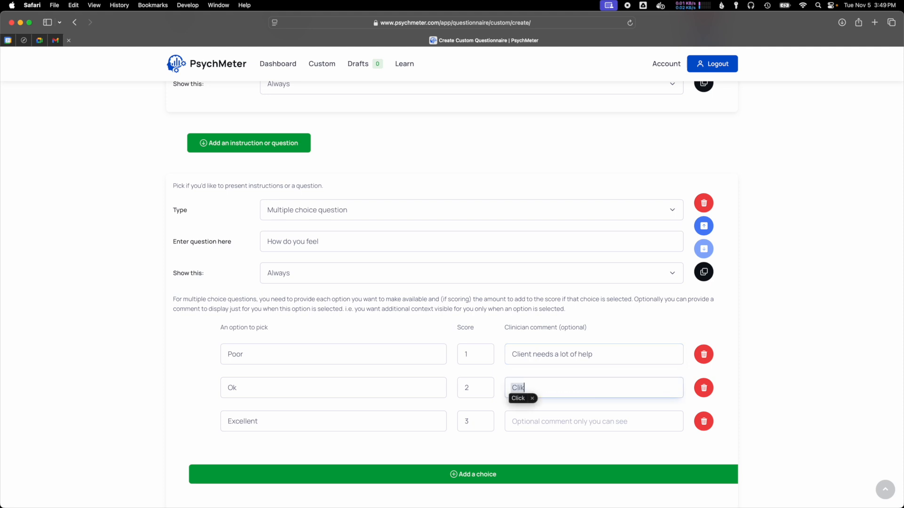
text(lly ok)
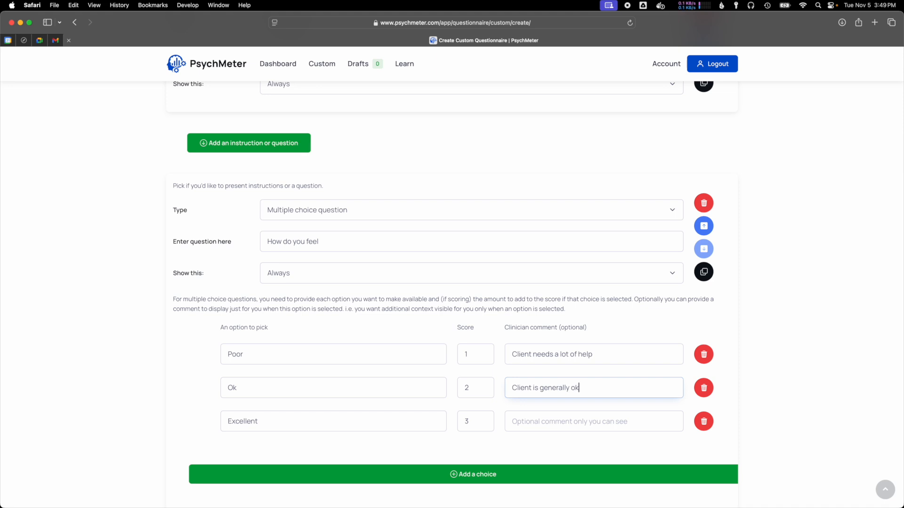
- Enter the clinician comment "Client can be discharged" for the Excellent choice
key(Tab)
key(Tab)
key(Tab)
text(Client can be d)
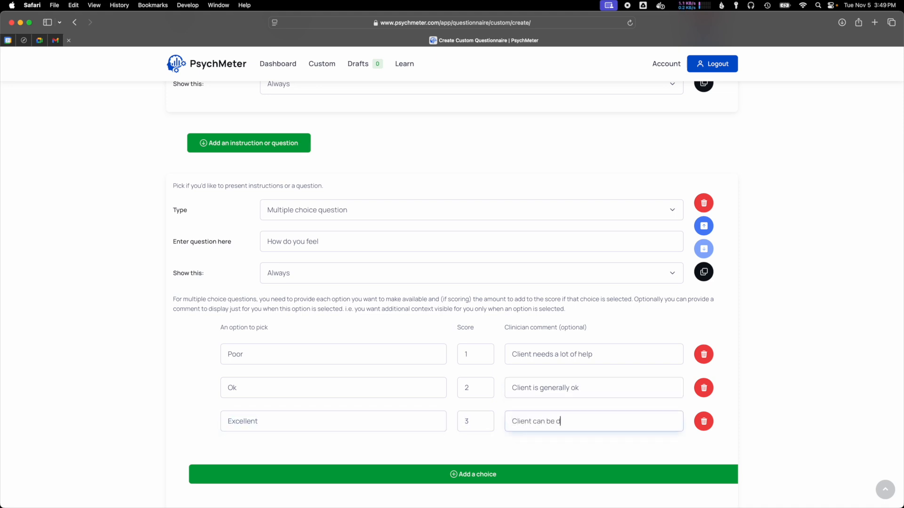
text(ischarged)
click(723, 358)
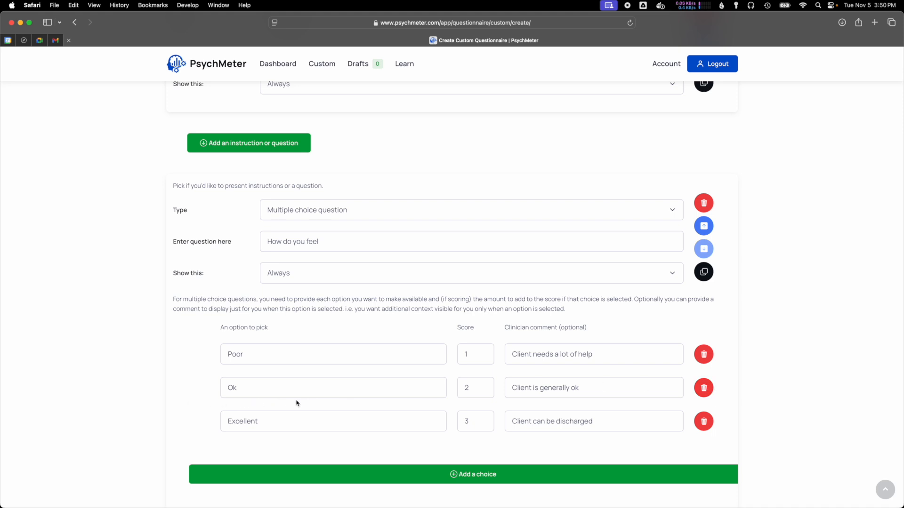
- Add a new item after the "How do you feel" question and make it a short answer question
scroll(370, 416, down, 4)
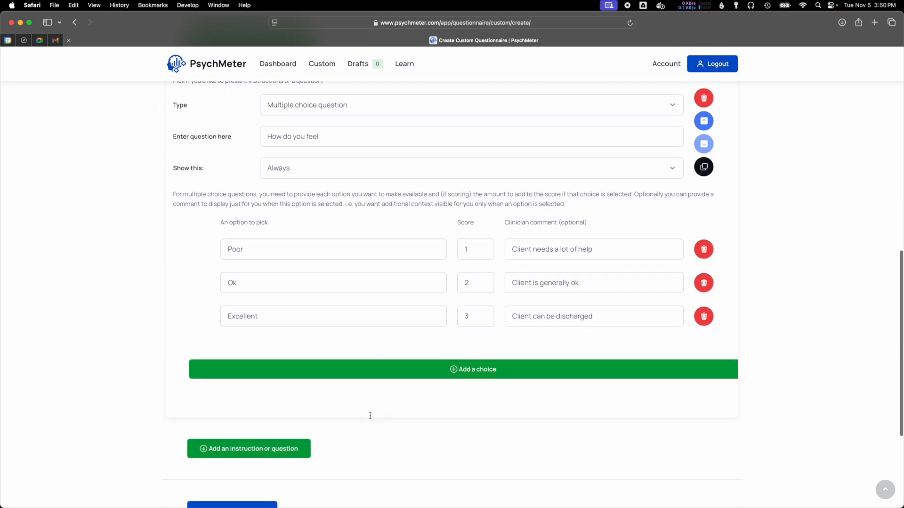
click(285, 450)
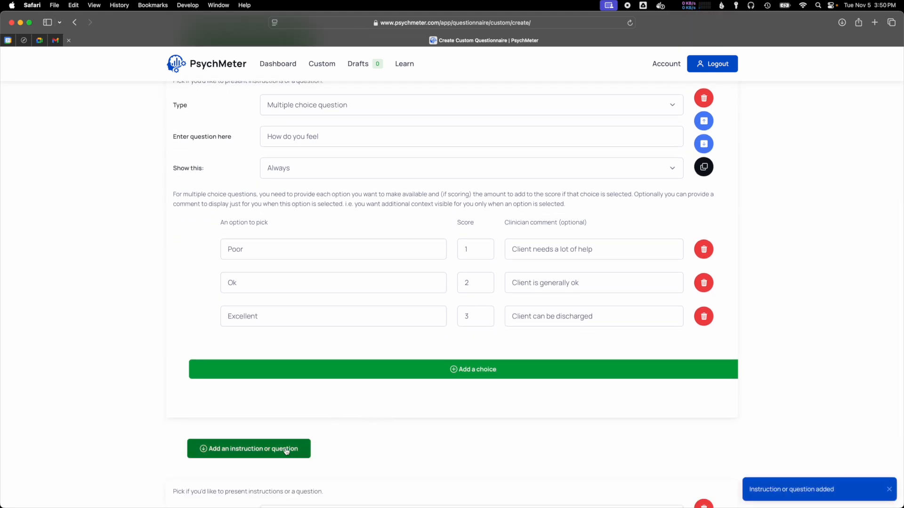
scroll(293, 434, down, 5)
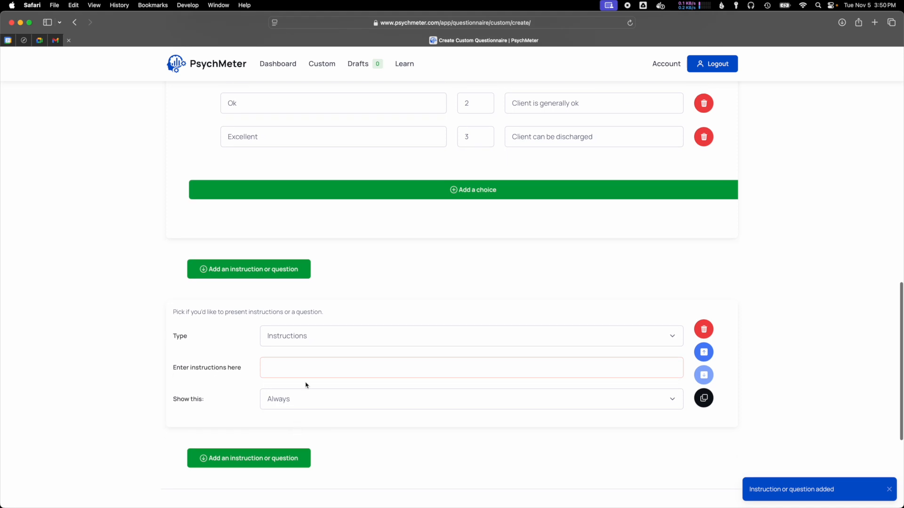
click(318, 338)
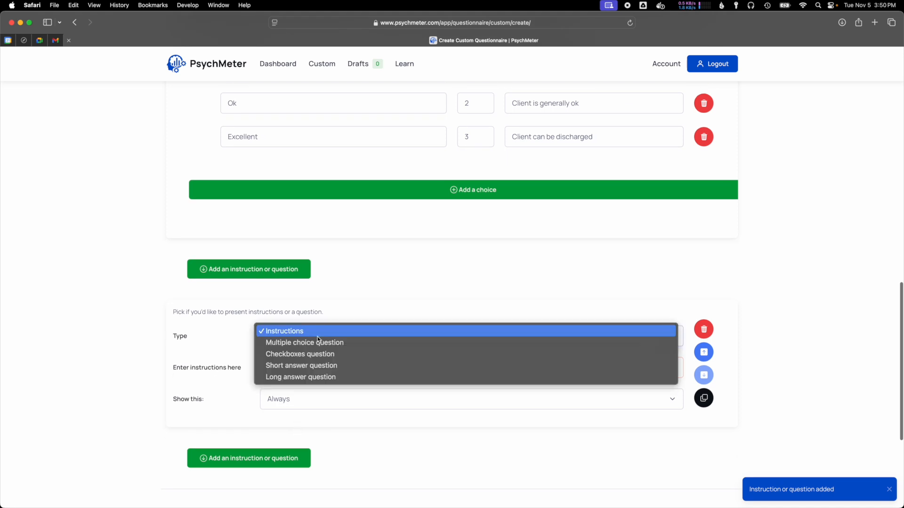
click(309, 365)
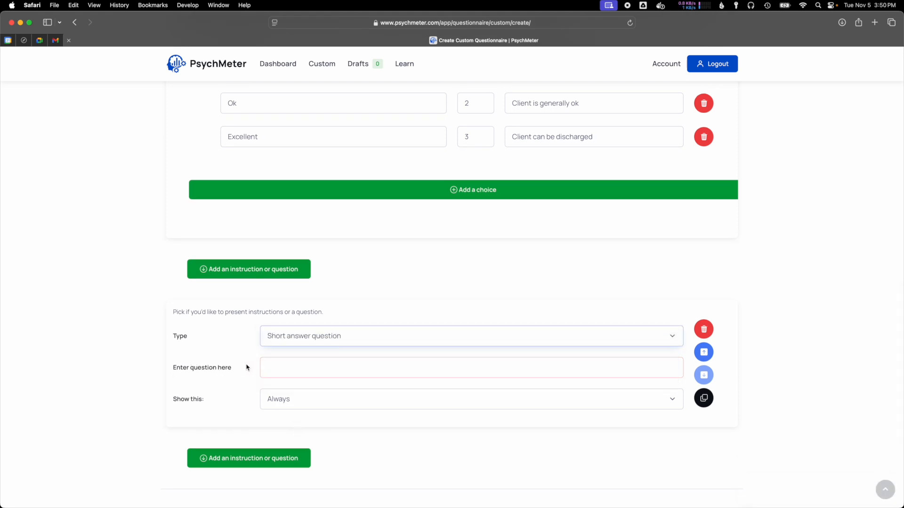
- Enter "Please elaborate why you feel poor" as the short answer question's text
click(289, 372)
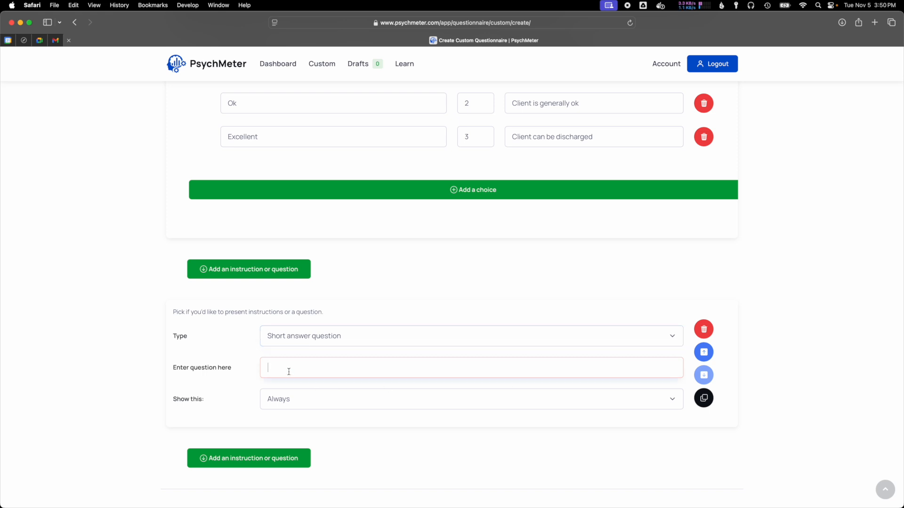
text(W)
text(Please elaborate)
text( why you )
text(feel poor)
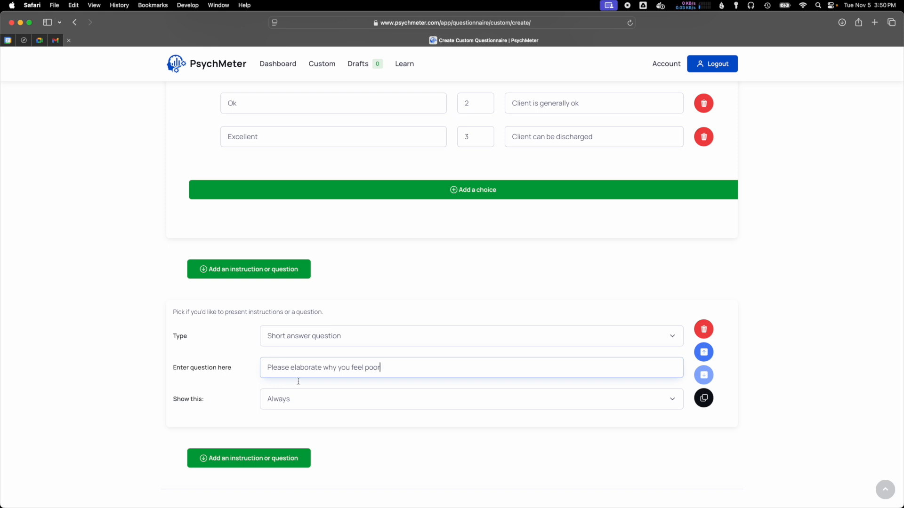
- Make the short answer question show only when a condition on the "How do you feel" question is met
click(293, 403)
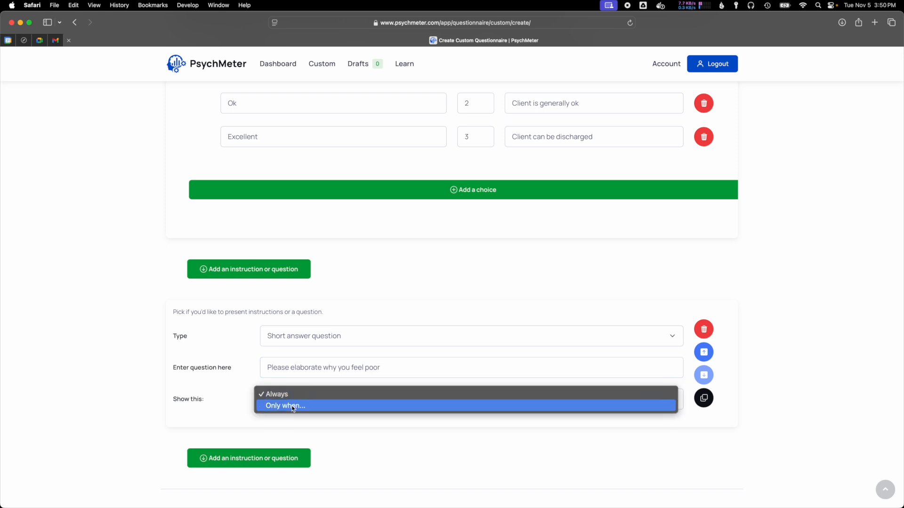
click(292, 406)
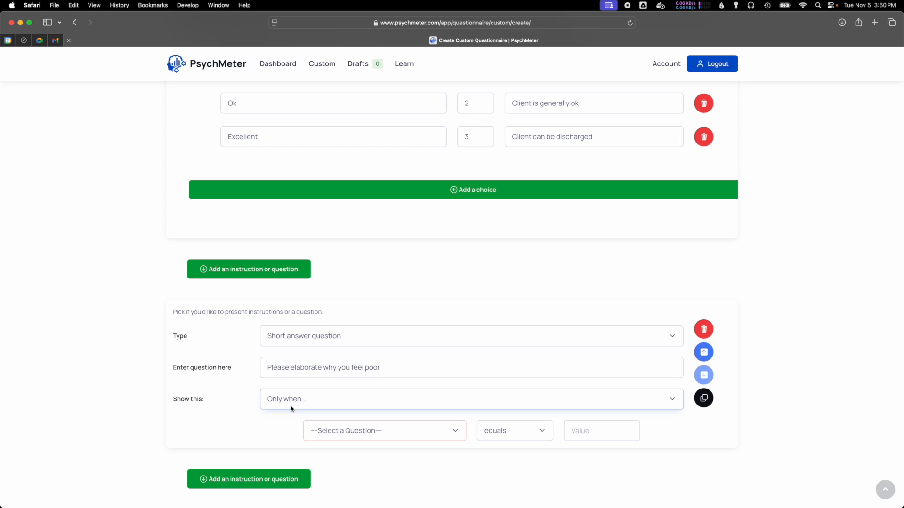
click(345, 434)
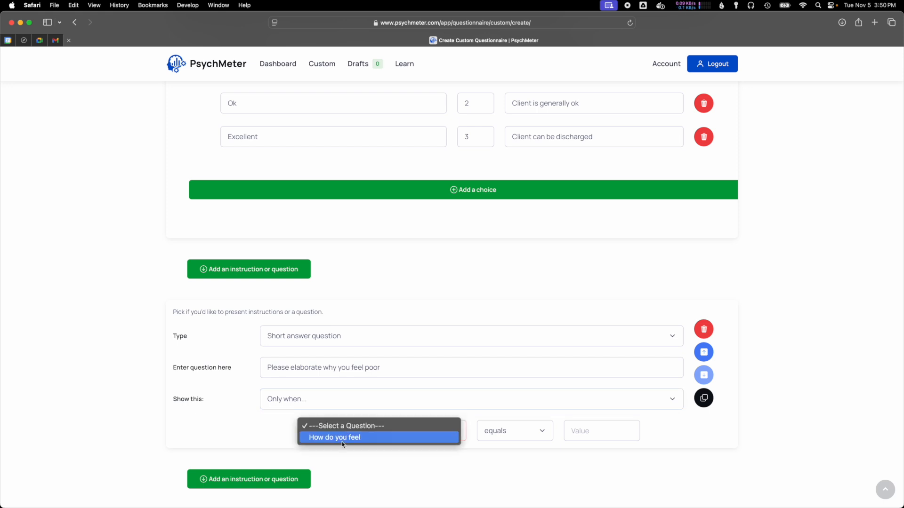
click(342, 438)
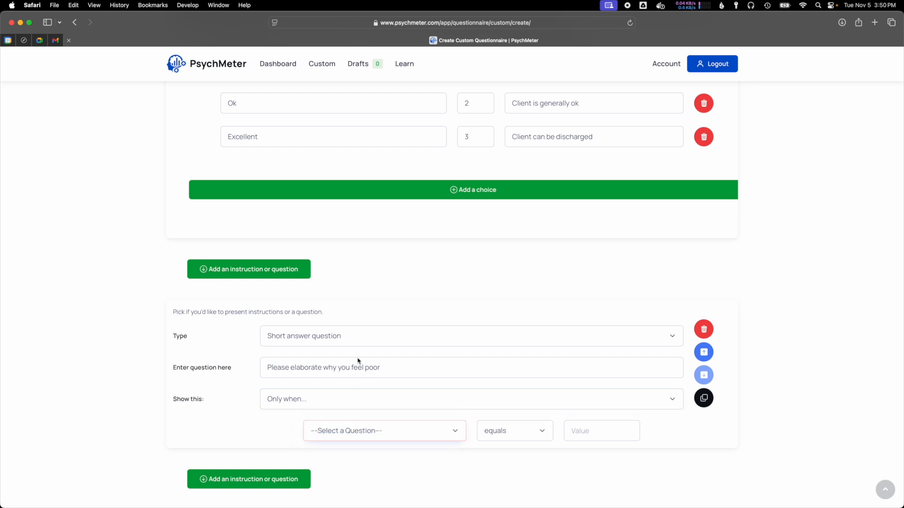
scroll(348, 357, up, 3)
scroll(330, 226, up, 3)
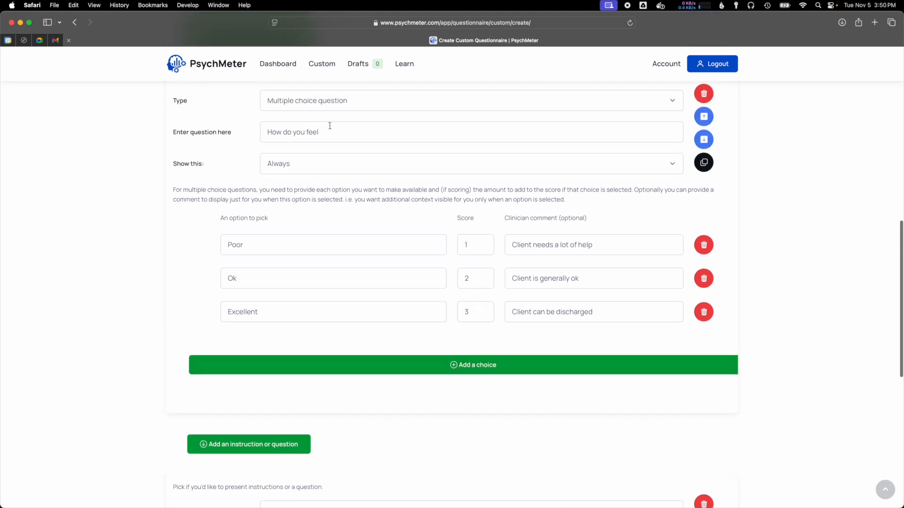
drag(329, 126, 267, 131)
scroll(212, 229, down, 8)
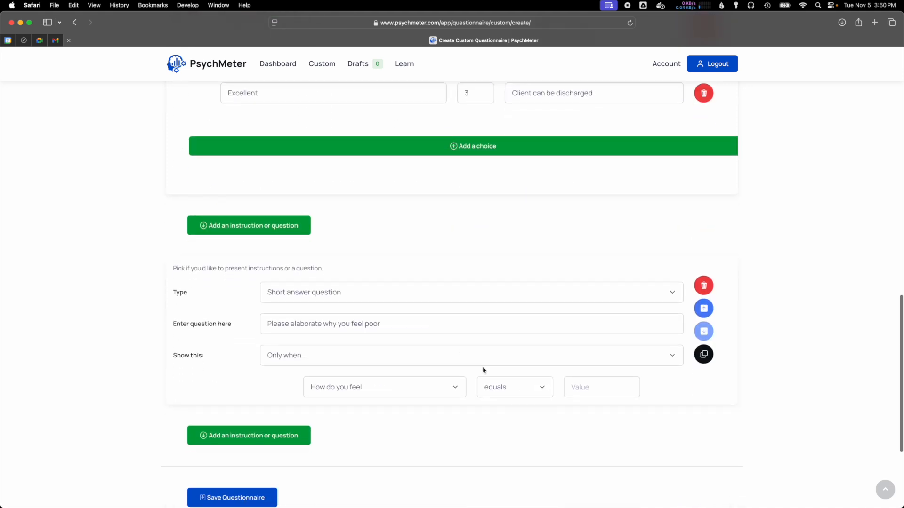
- Set the short answer question's display condition to equals "Poor", capitalised like the choice
click(508, 385)
click(594, 390)
text(poo)
scroll(576, 379, up, 3)
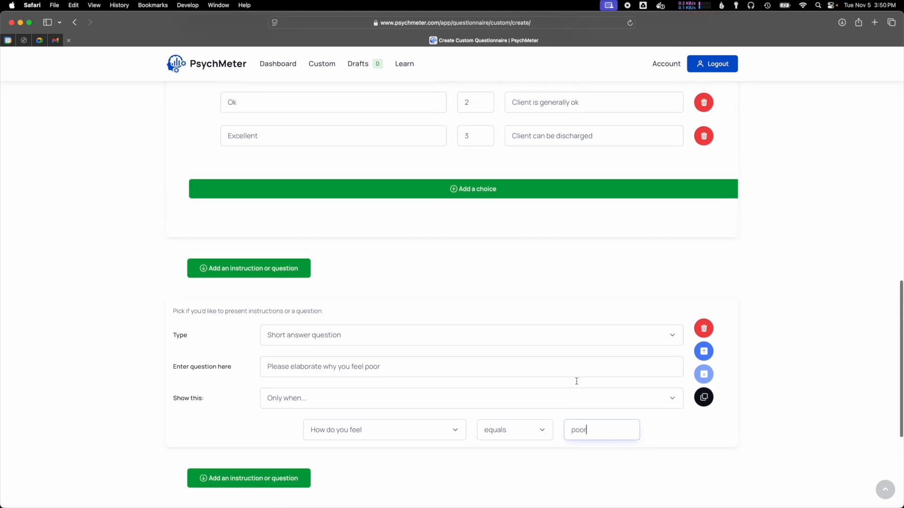
scroll(578, 384, down, 2)
text(r)
scroll(578, 383, down, 1)
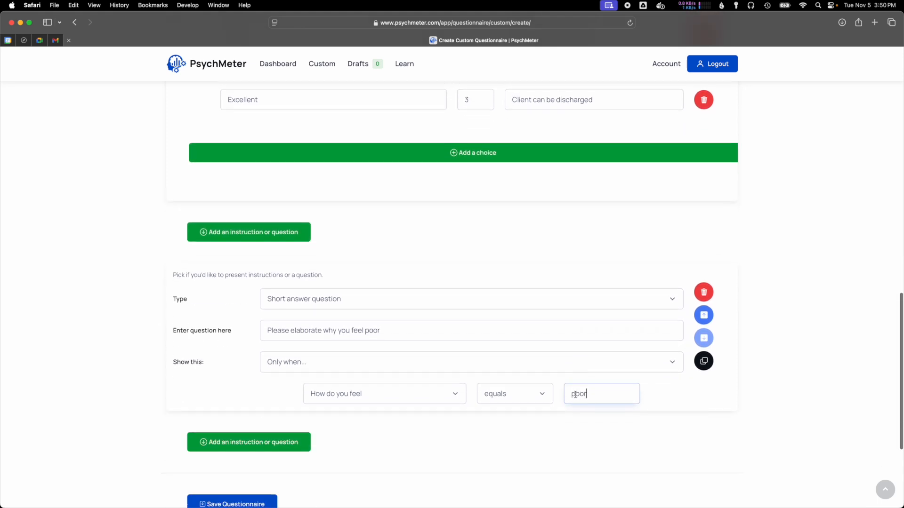
click(575, 394)
key(BackSpace)
text(P)
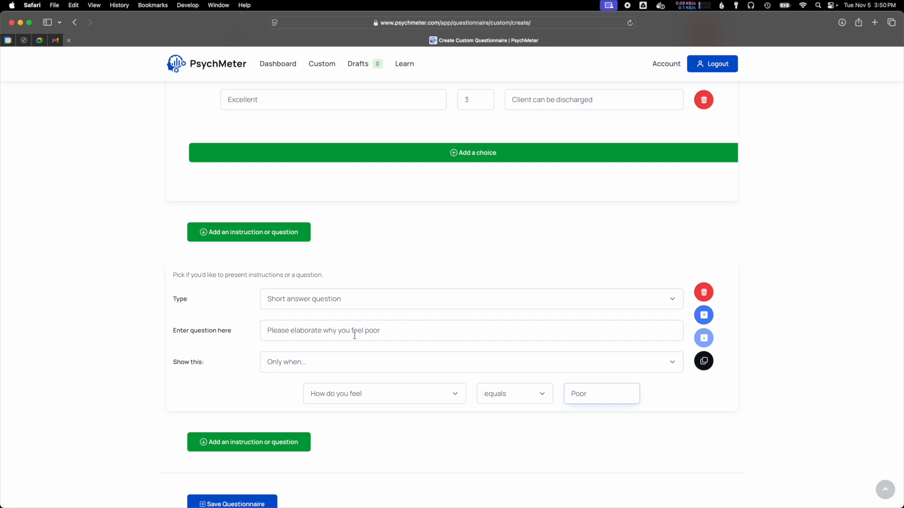
- Add another item after the short answer question and make it a checkboxes question
scroll(354, 336, down, 3)
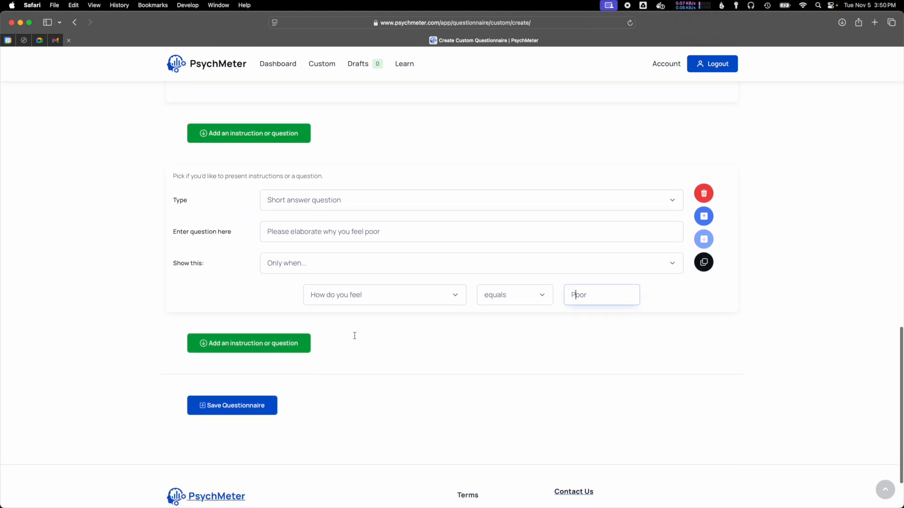
click(276, 350)
click(304, 401)
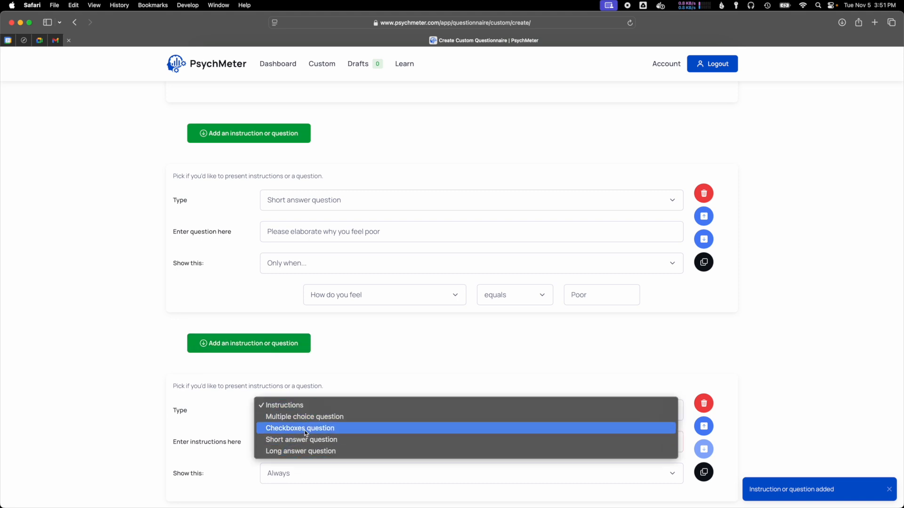
click(305, 431)
scroll(306, 431, down, 3)
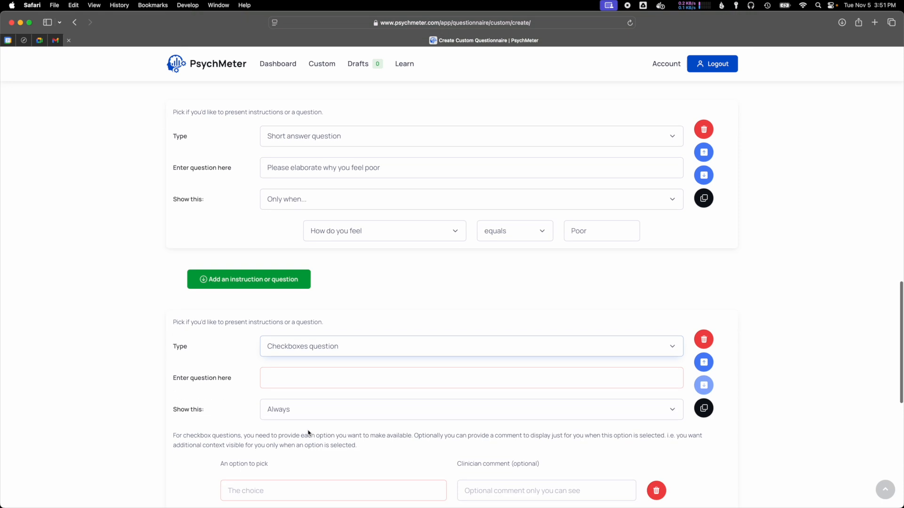
scroll(308, 404, up, 10)
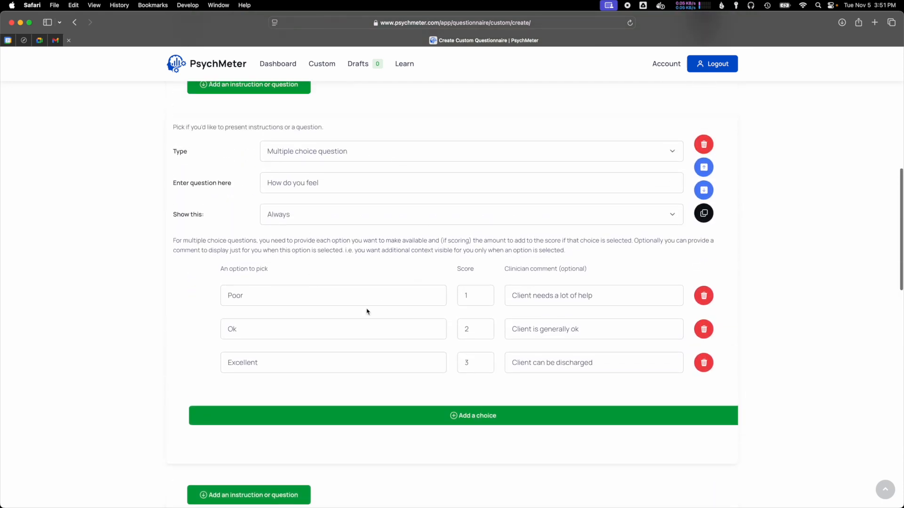
scroll(388, 351, down, 12)
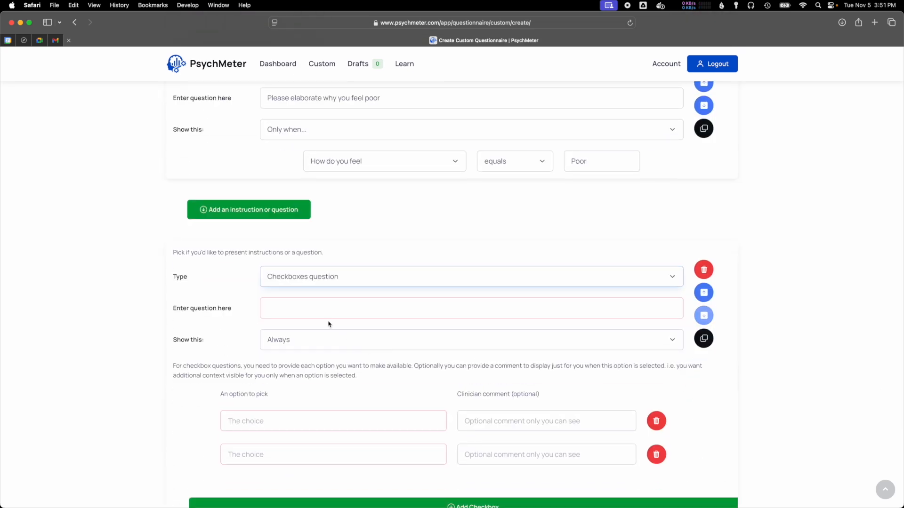
- Enter the checkboxes question "What factors are impacting your mood" with the options "Family" and "Work"
click(330, 312)
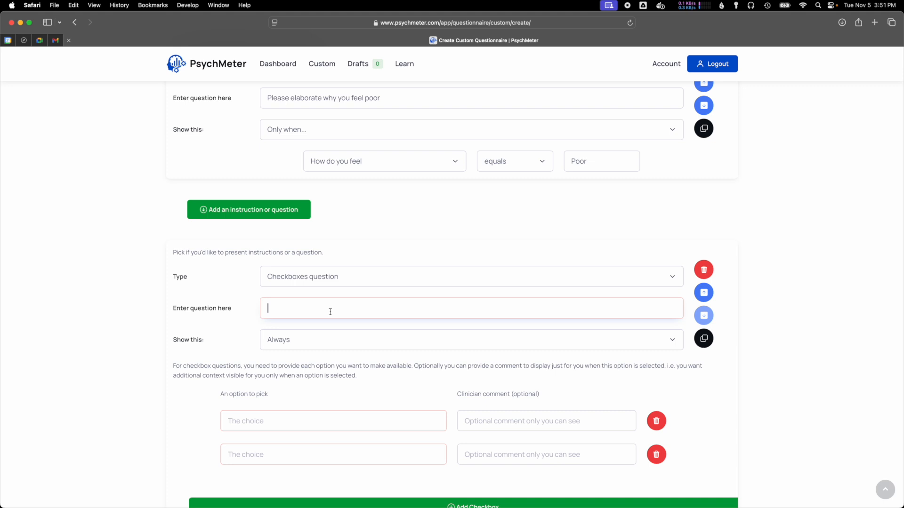
text(What factors are impacting your mood)
click(261, 428)
text(Family)
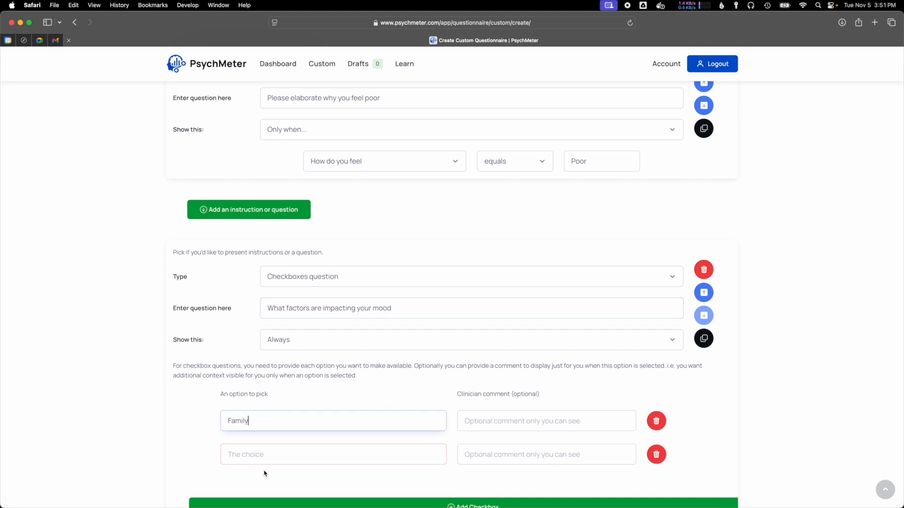
click(282, 455)
text(Work)
- Enter the clinician comments "Investigate relationships with family" for Family and "investigate key stressors at work" for Work
click(482, 423)
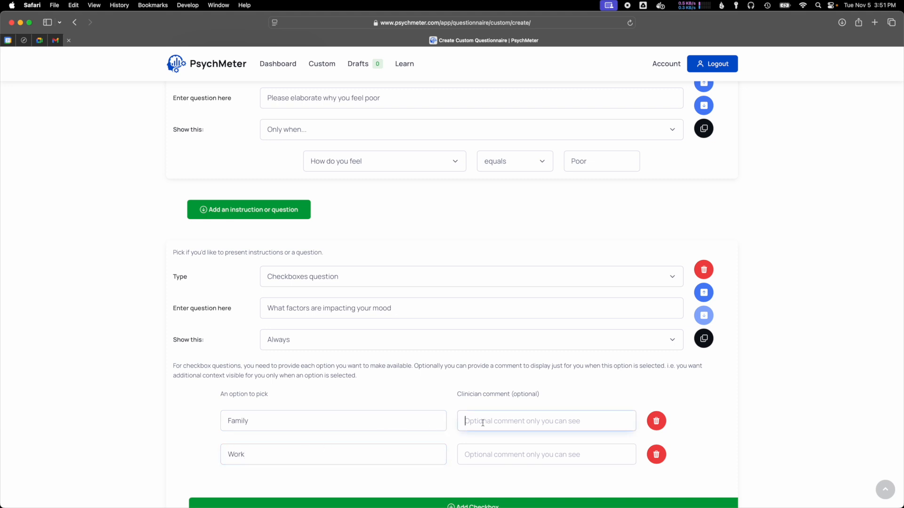
text(Investigate relationships)
scroll(473, 446, down, 3)
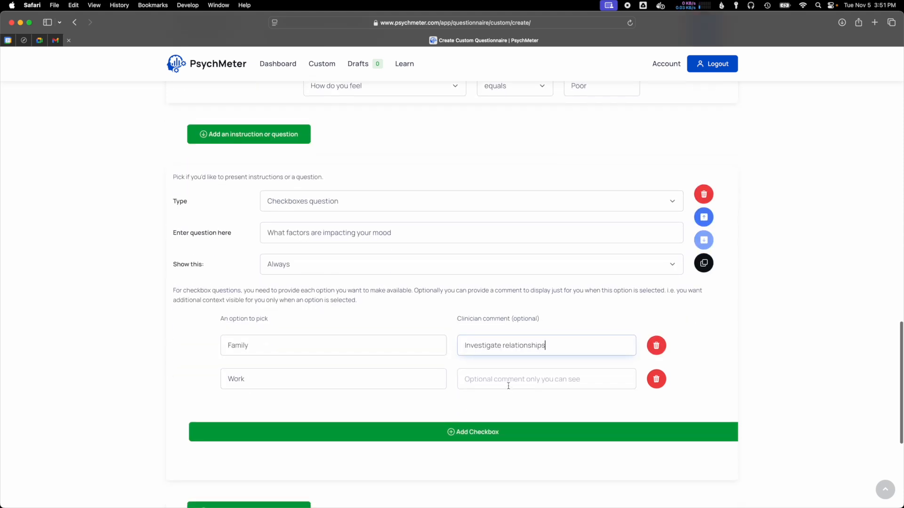
text(with family)
key(Tab)
key(Tab)
text(investigat)
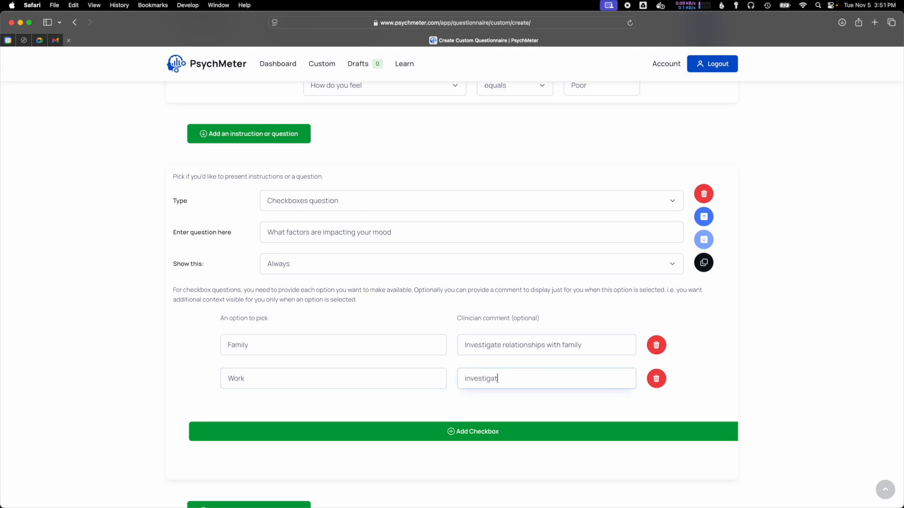
text(e key stressors at work)
- Add a third checkbox option "Friends" with the clinician comment "Investigate friendships"
click(473, 437)
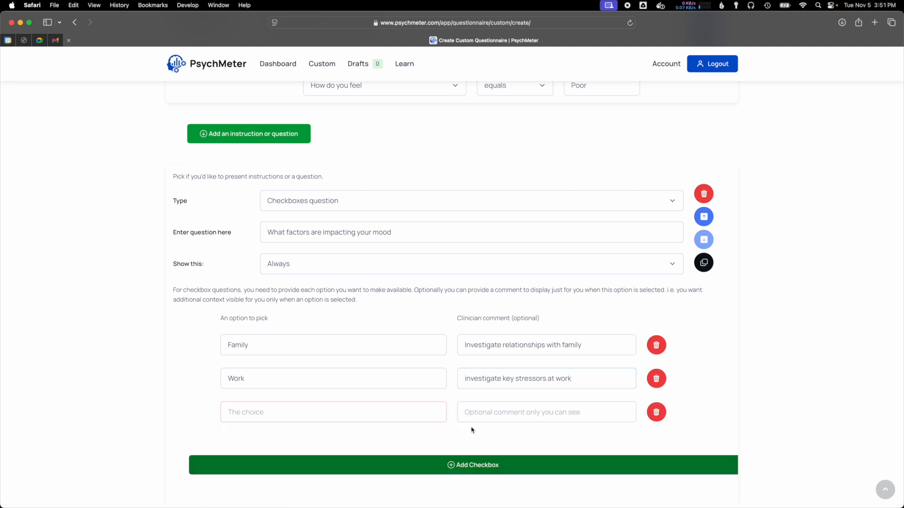
click(364, 411)
text(Friends)
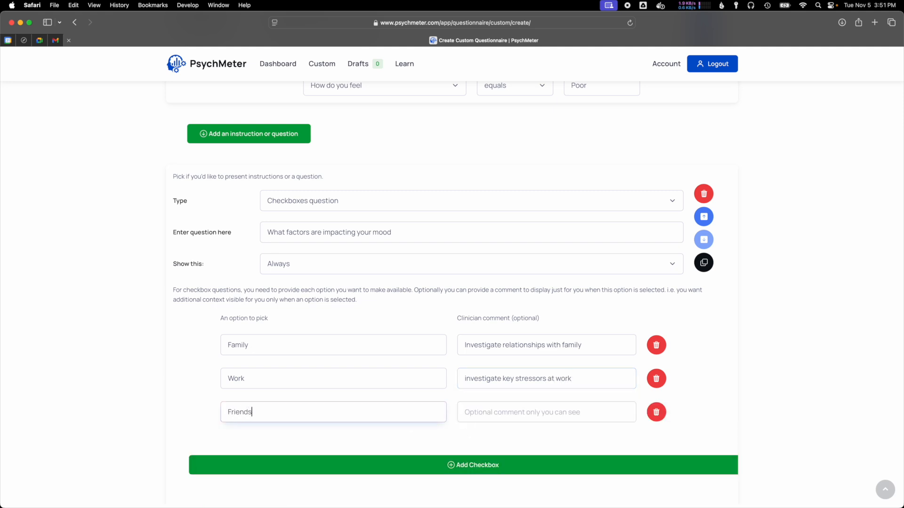
key(Tab)
text(In)
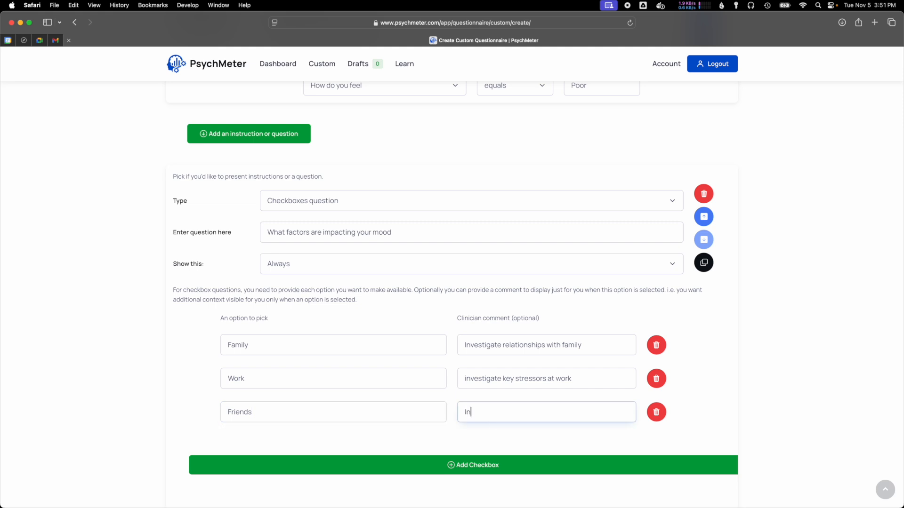
text(vestigate friendships)
- Capitalise the first letter of the Work option's clinician comment so it begins with "Investigate"
click(467, 379)
key(Delete)
text(I)
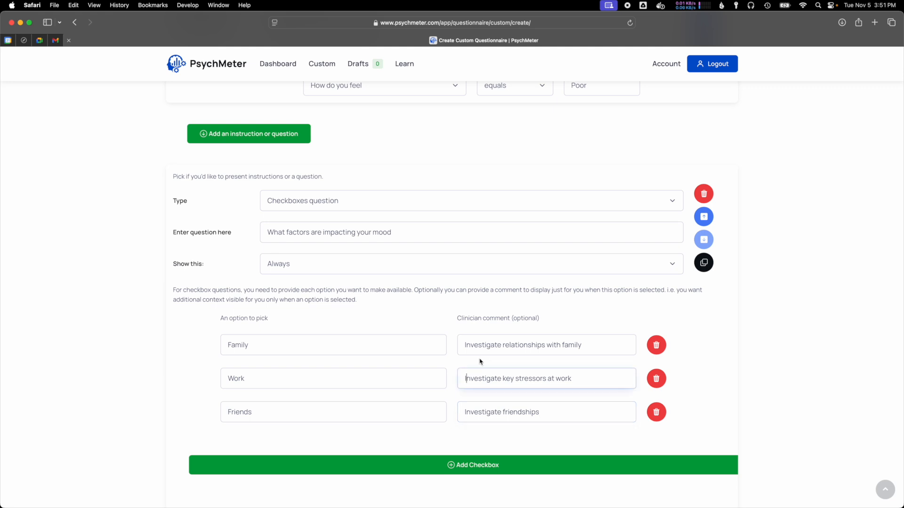
- Review the whole questionnaire, from its name and scoring setting through the instructions and each question
scroll(480, 362, down, 1)
scroll(397, 397, down, 3)
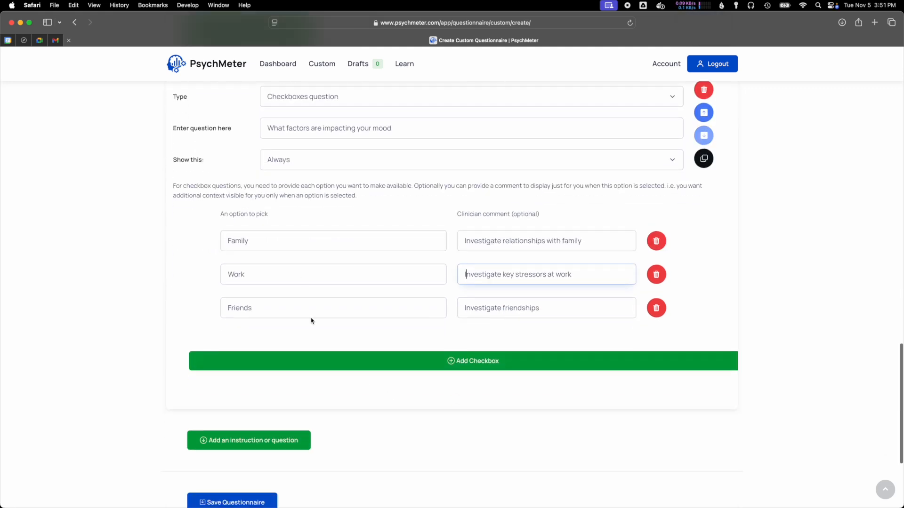
scroll(418, 383, up, 10)
scroll(416, 380, up, 15)
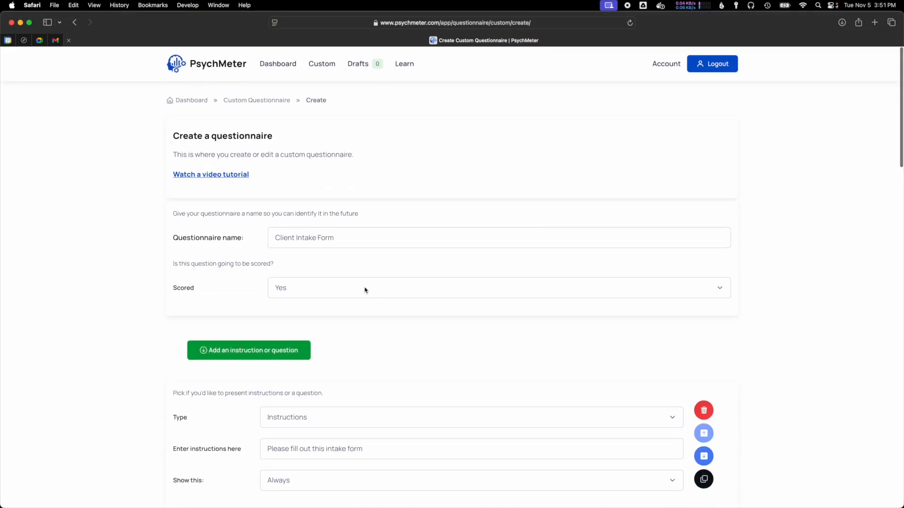
scroll(341, 429, down, 3)
scroll(506, 307, down, 4)
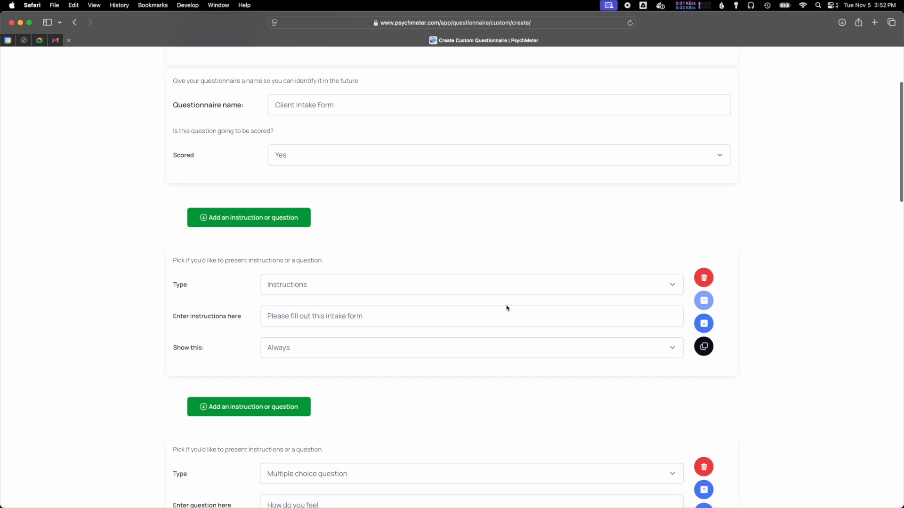
scroll(508, 379, down, 7)
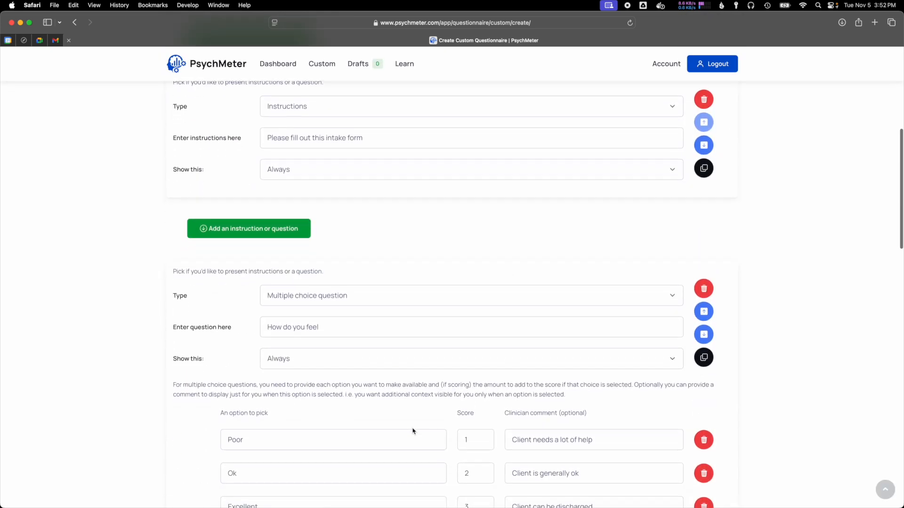
scroll(462, 426, down, 8)
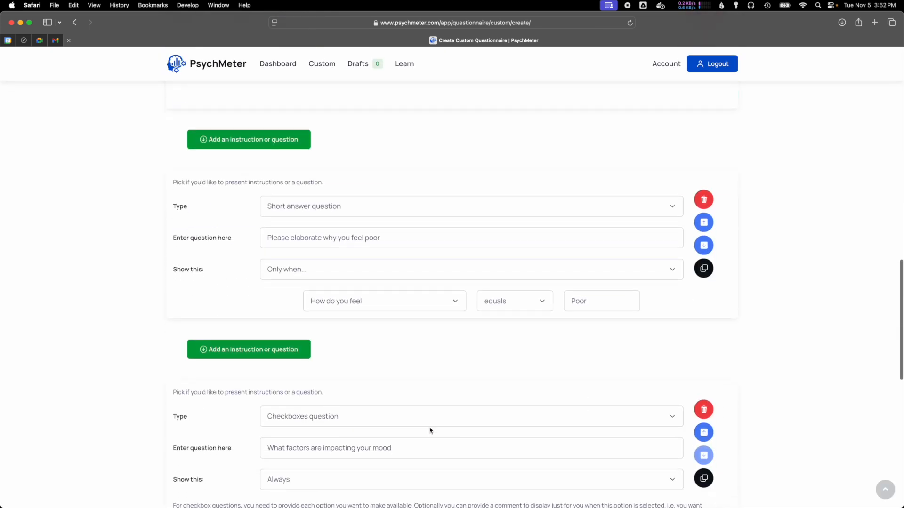
- Add a long answer question after the checkboxes question, asking "Anything else you'd like to add?"
scroll(484, 319, down, 5)
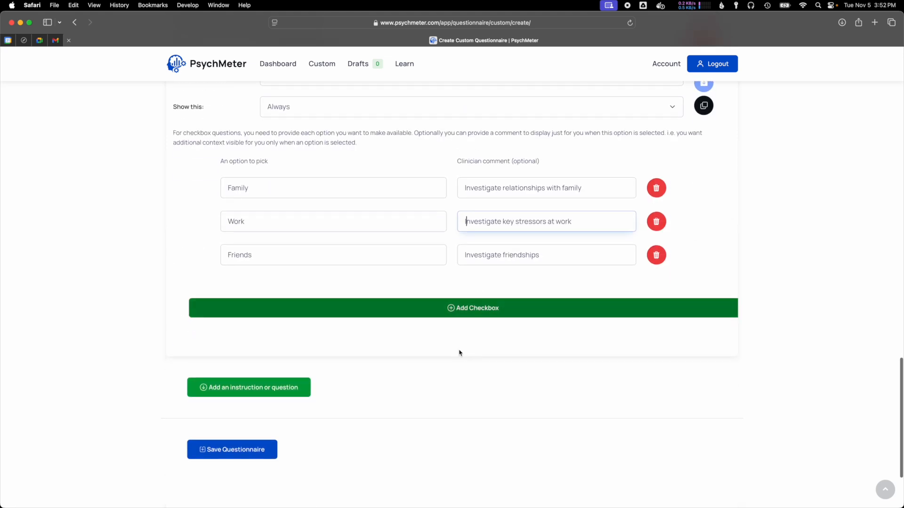
click(257, 389)
click(302, 454)
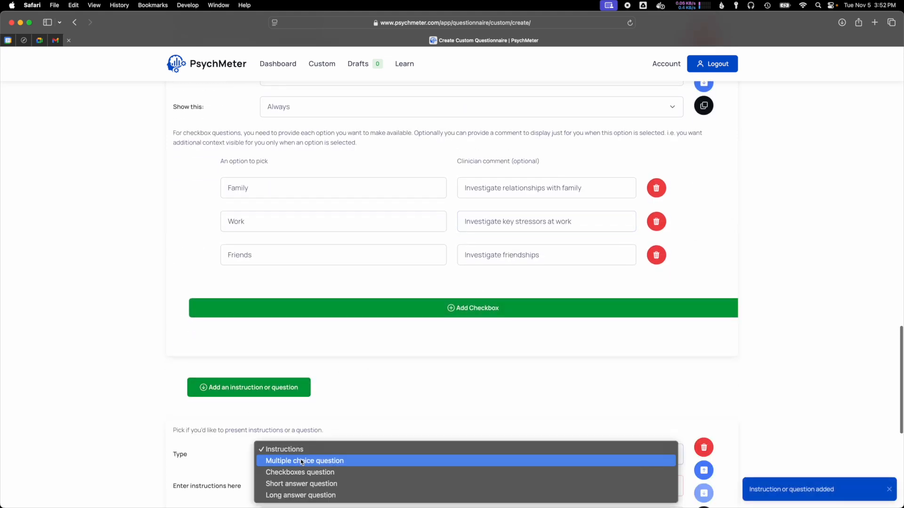
click(300, 489)
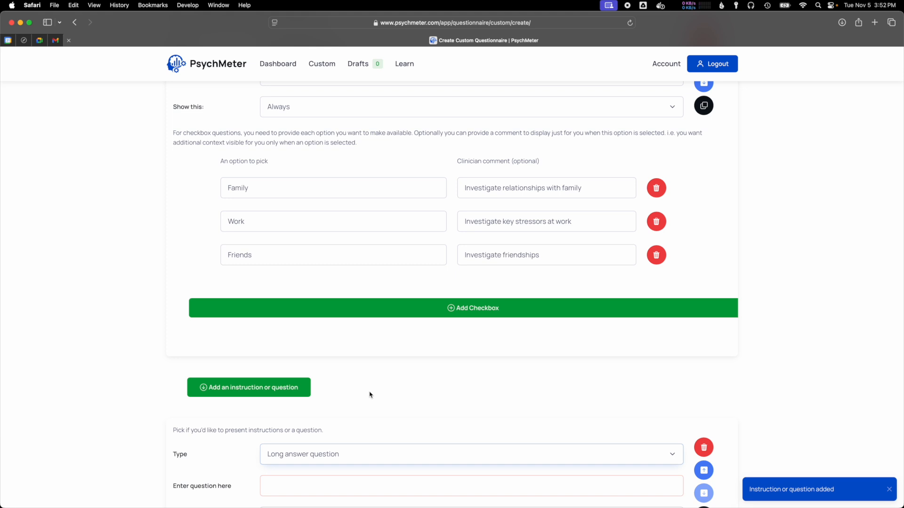
scroll(370, 395, down, 3)
click(346, 367)
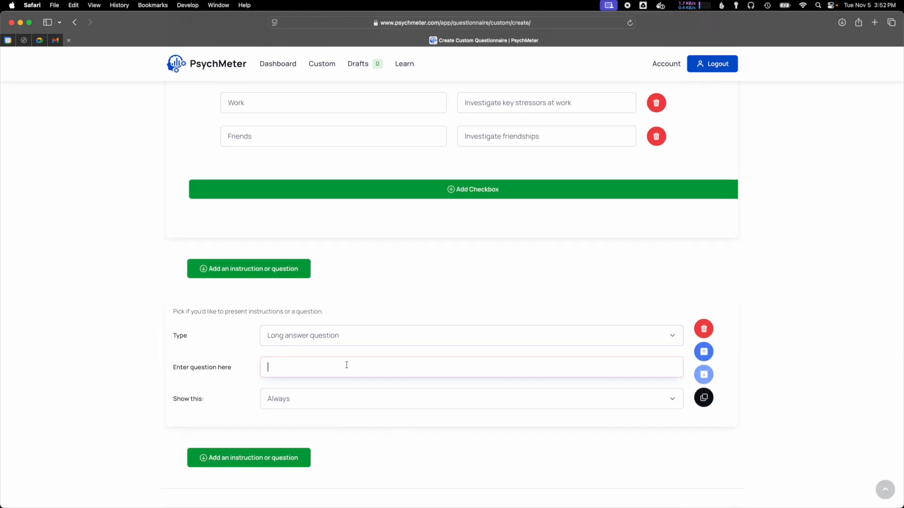
text(Anything else you'd like to add?)
scroll(511, 288, up, 3)
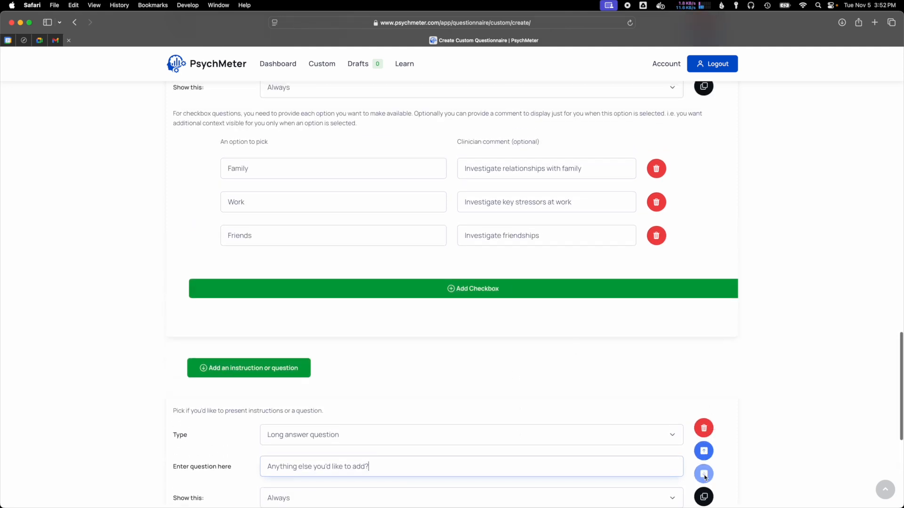
- Delete the long answer question "Anything else you'd like to add?" and confirm the deletion
scroll(729, 399, down, 2)
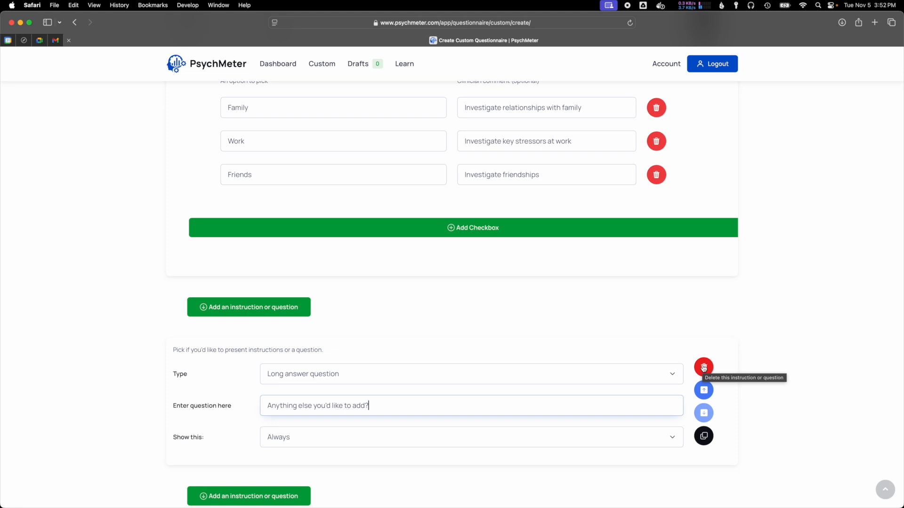
click(703, 367)
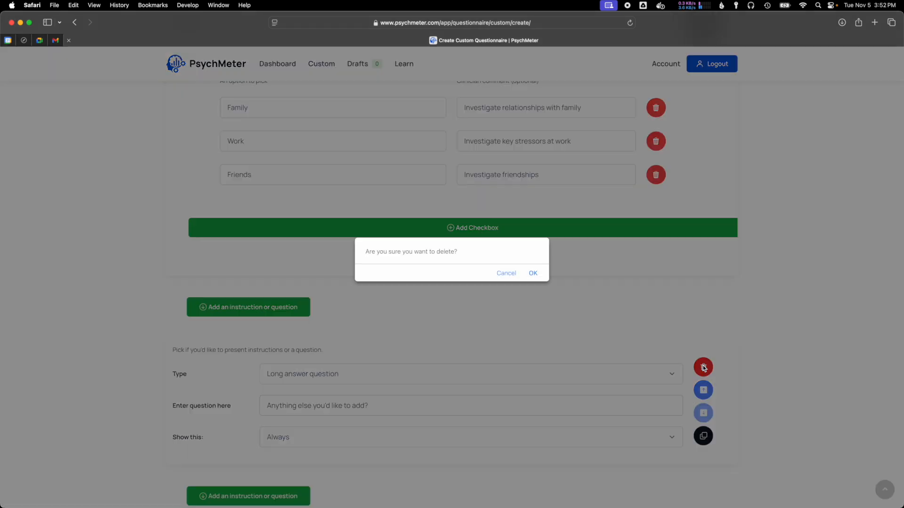
click(533, 274)
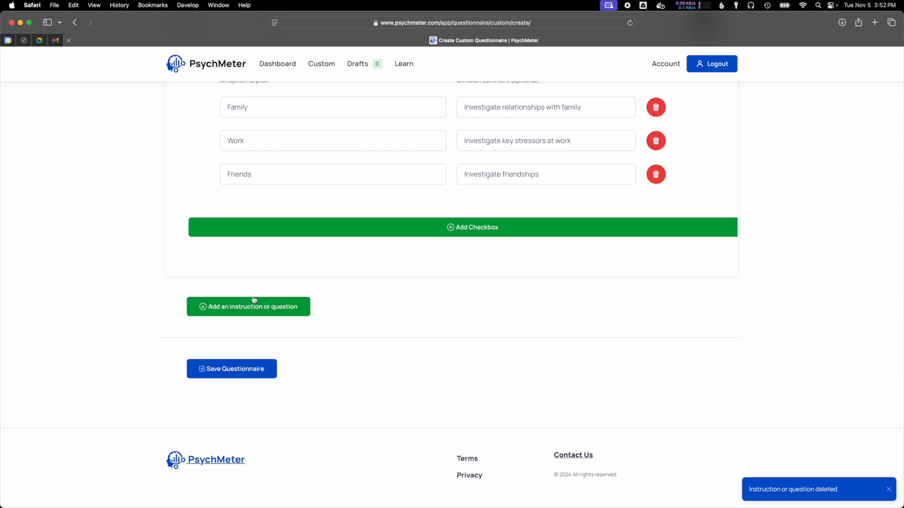
- Add a long answer question at the end of the questionnaire, asking "Anything else you'd like to share?"
click(250, 311)
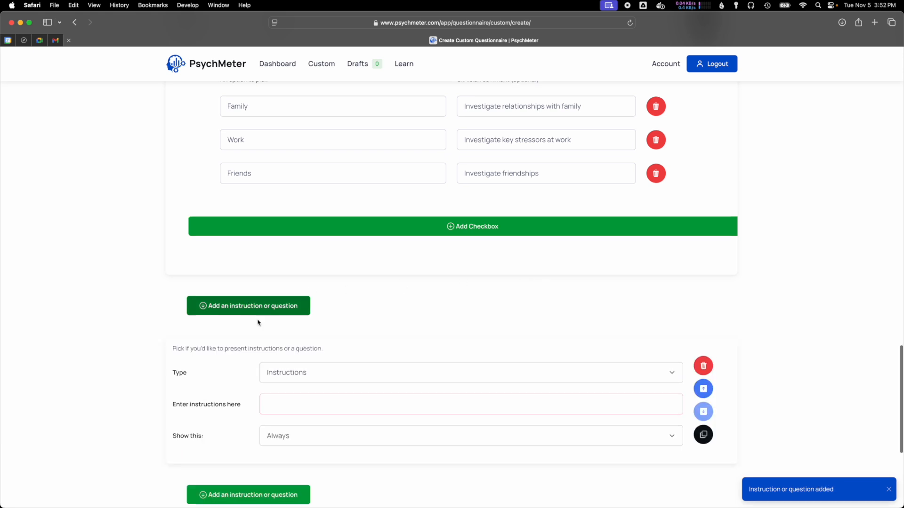
click(285, 370)
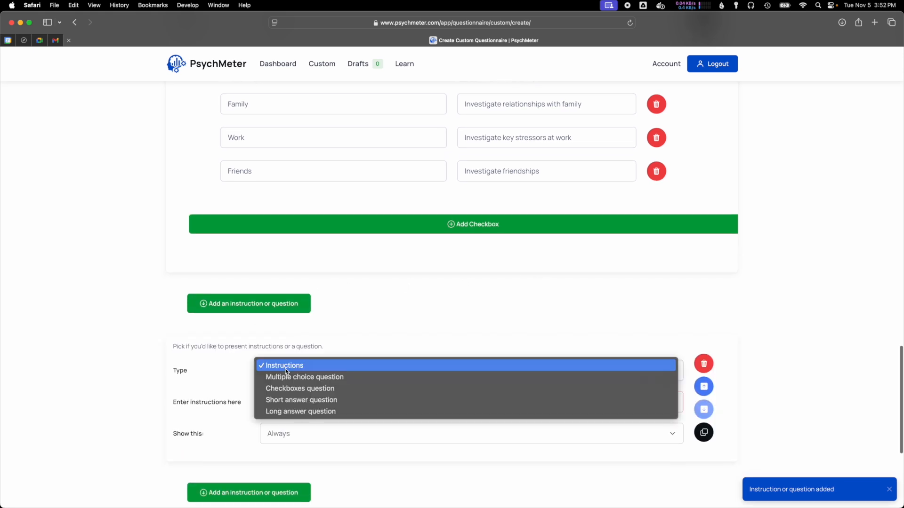
click(285, 412)
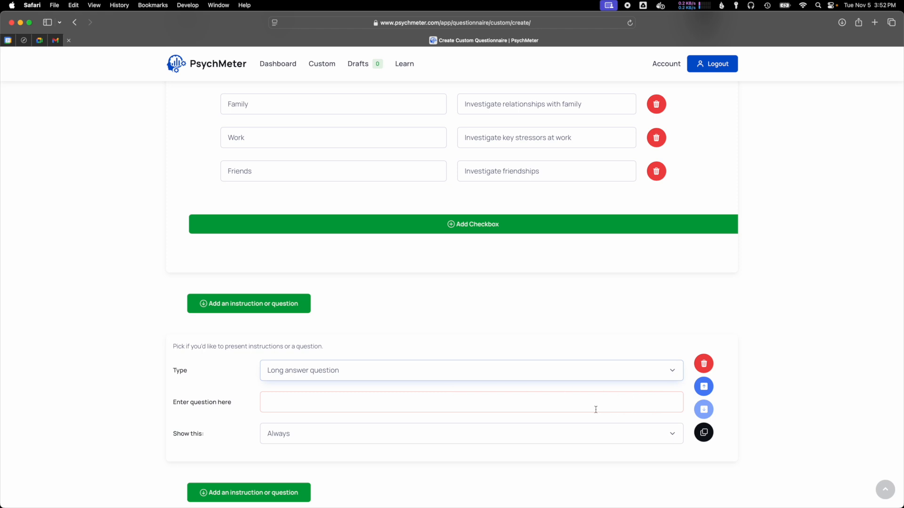
scroll(555, 406, down, 5)
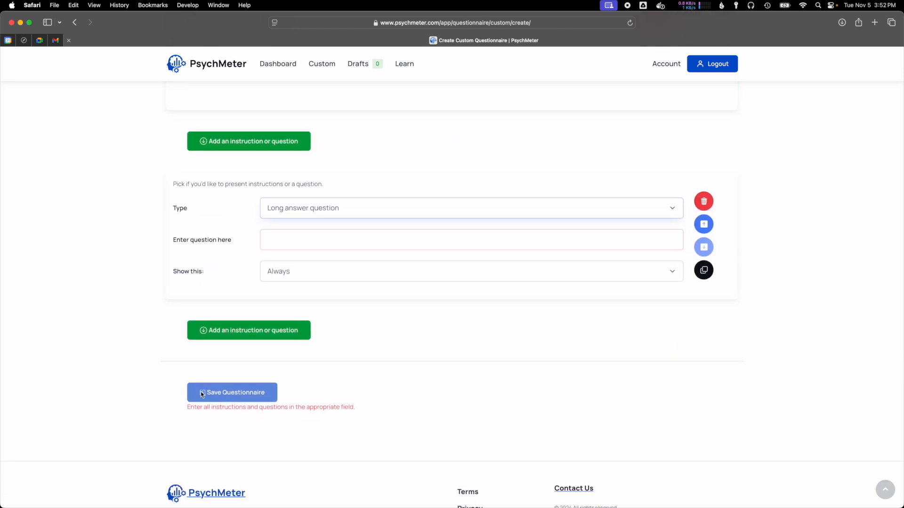
triple_click(193, 409)
click(194, 409)
drag(370, 409, 182, 407)
click(430, 362)
click(343, 239)
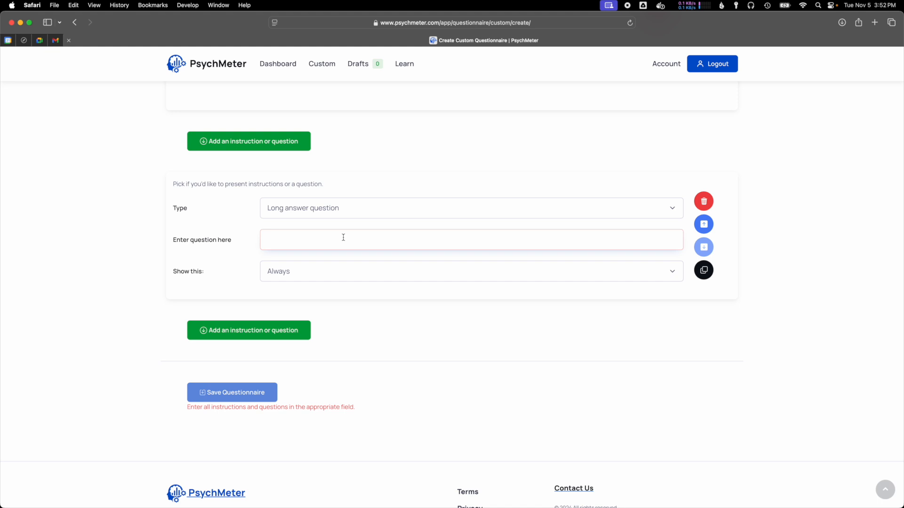
text(Anything else you'd like to share?)
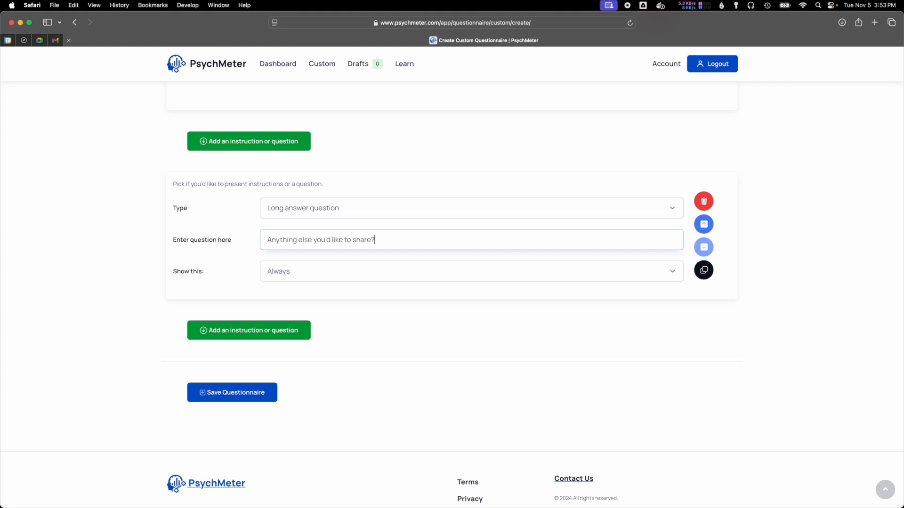
click(438, 305)
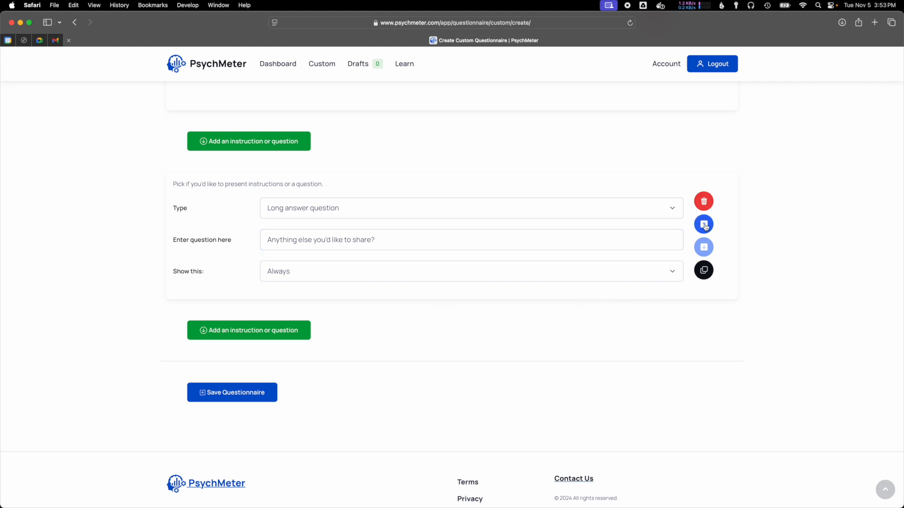
- Move the long answer question up above the checkboxes question, and return it to the end
scroll(705, 227, up, 3)
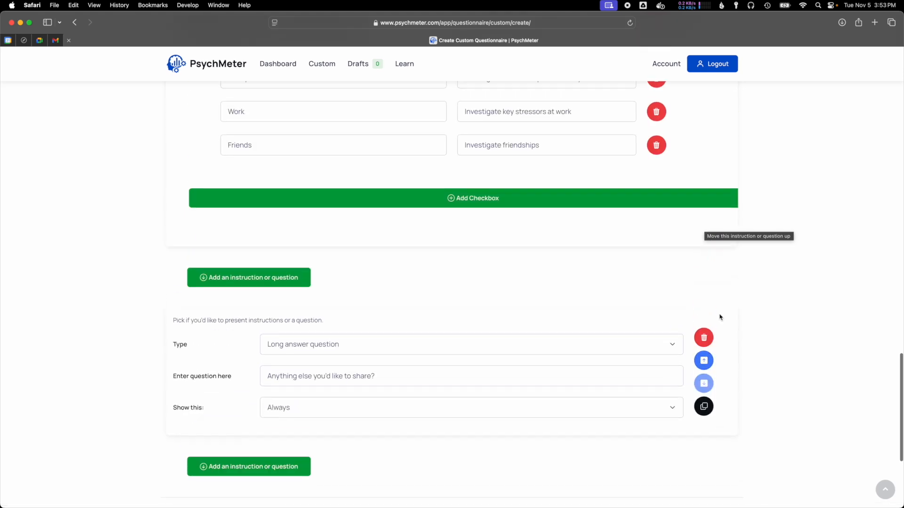
click(704, 367)
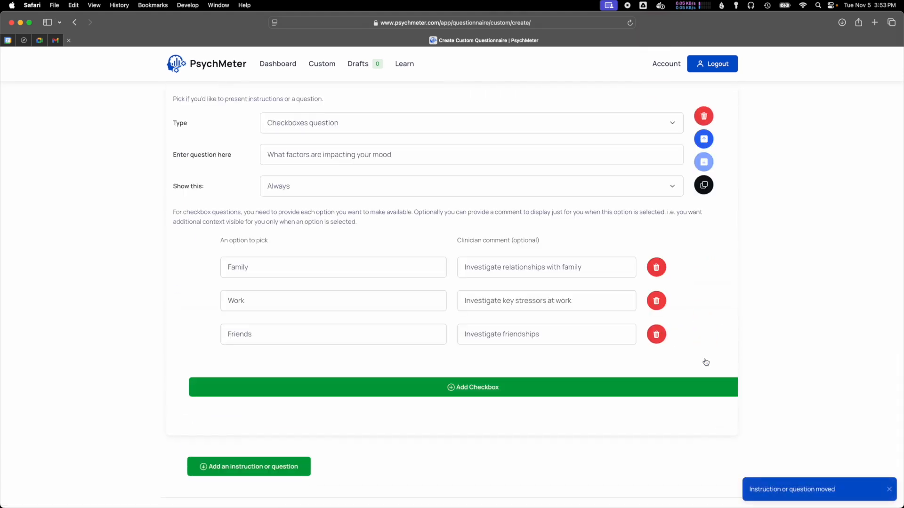
scroll(597, 405, up, 8)
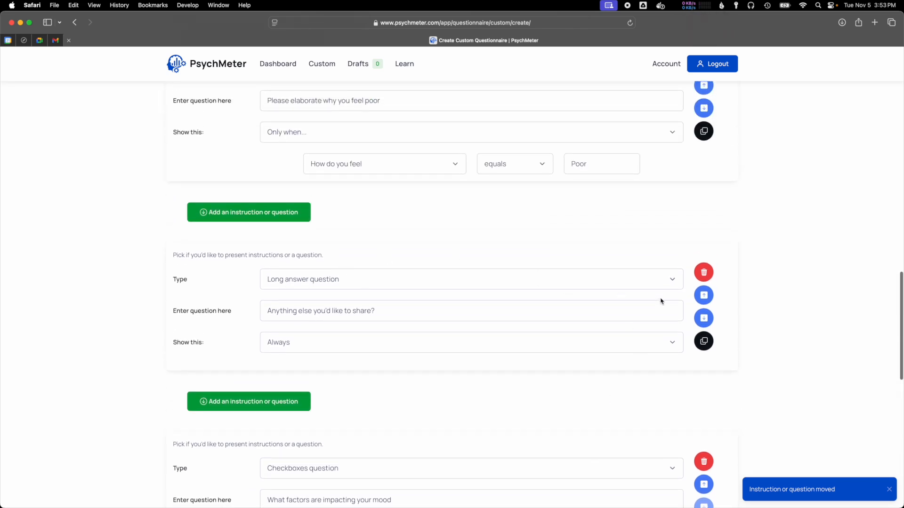
click(703, 318)
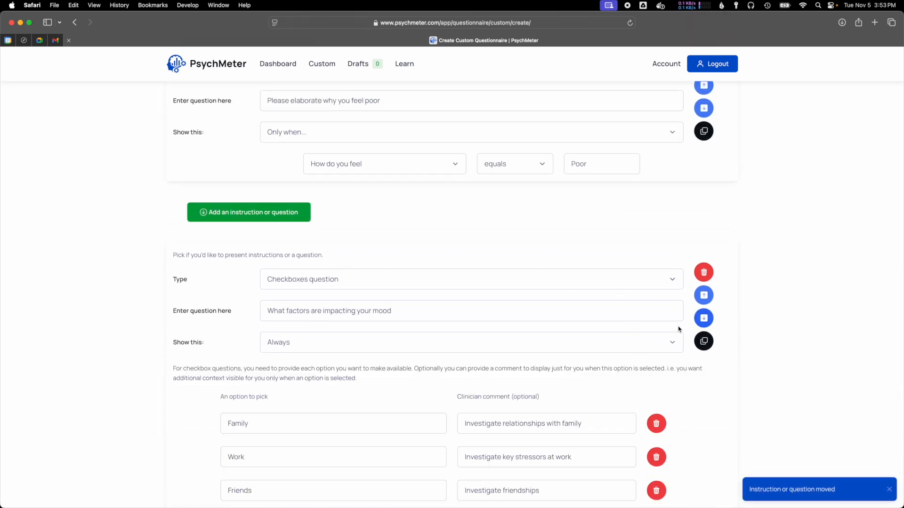
scroll(704, 319, down, 10)
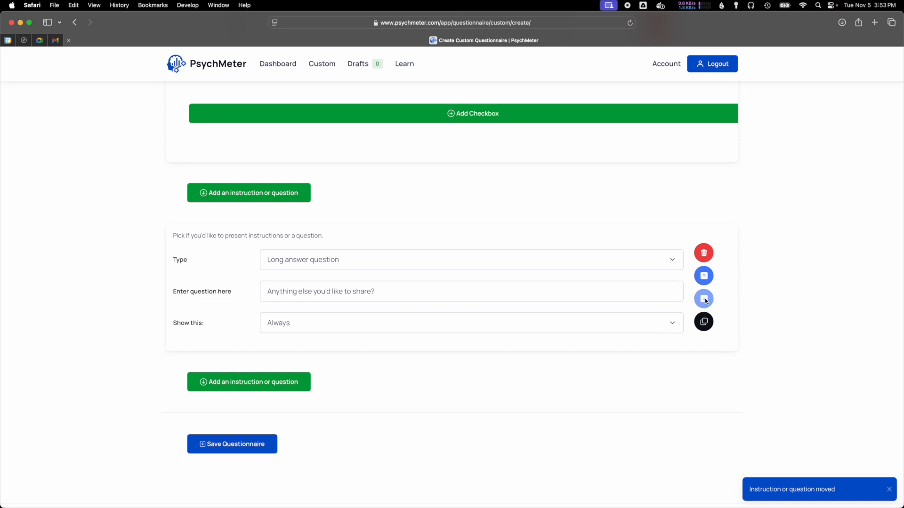
- Duplicate the "How do you feel" multiple choice question
scroll(714, 289, up, 15)
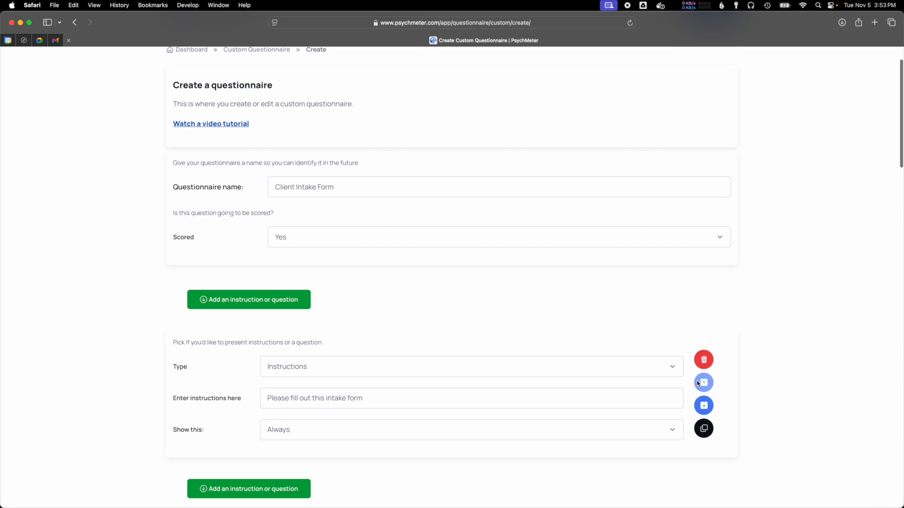
scroll(698, 384, down, 15)
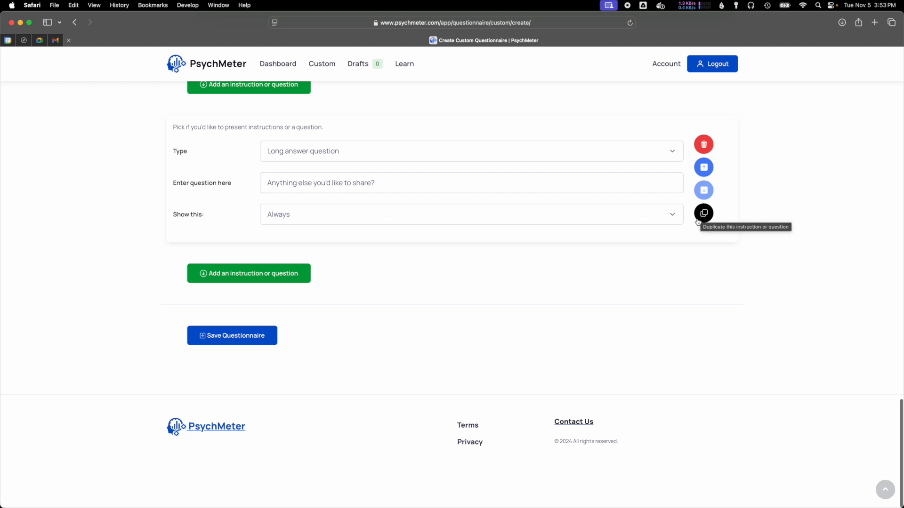
scroll(659, 238, up, 9)
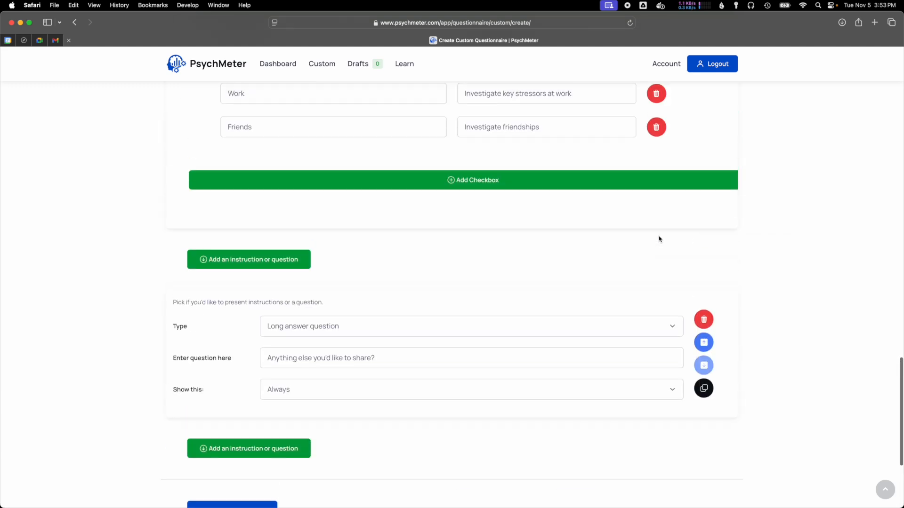
scroll(367, 303, up, 8)
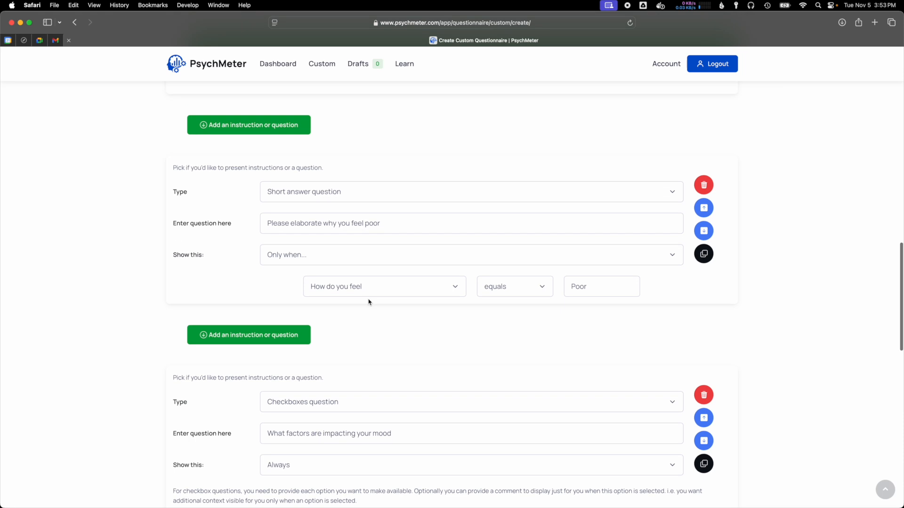
scroll(368, 302, up, 5)
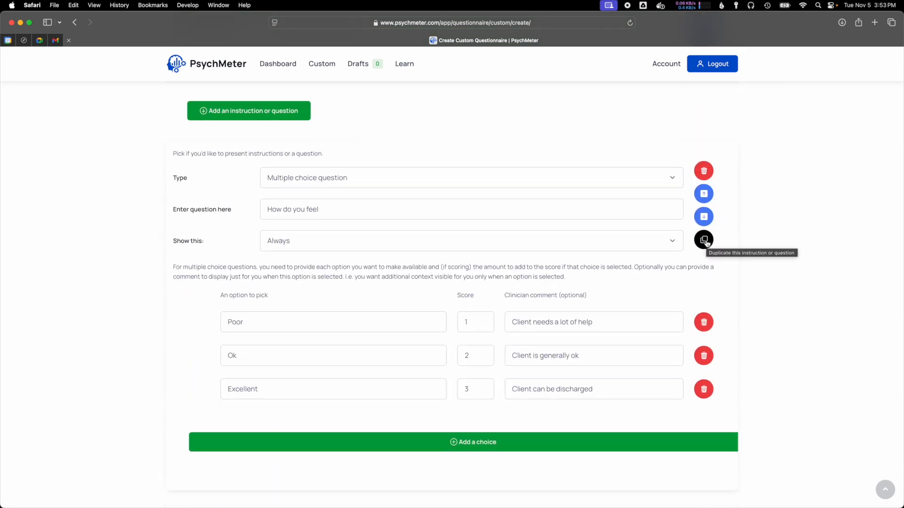
click(704, 241)
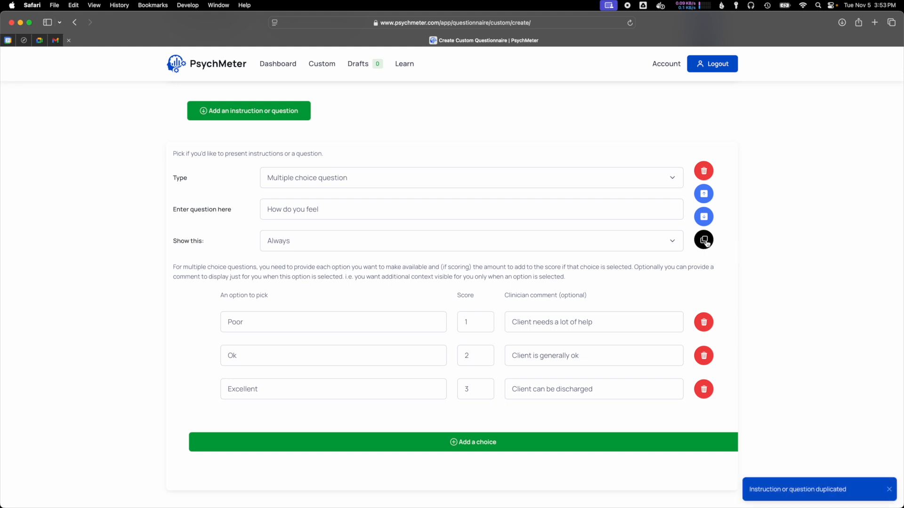
- Delete the duplicate of the "How do you feel" question and confirm the deletion
scroll(706, 243, down, 3)
scroll(706, 242, down, 5)
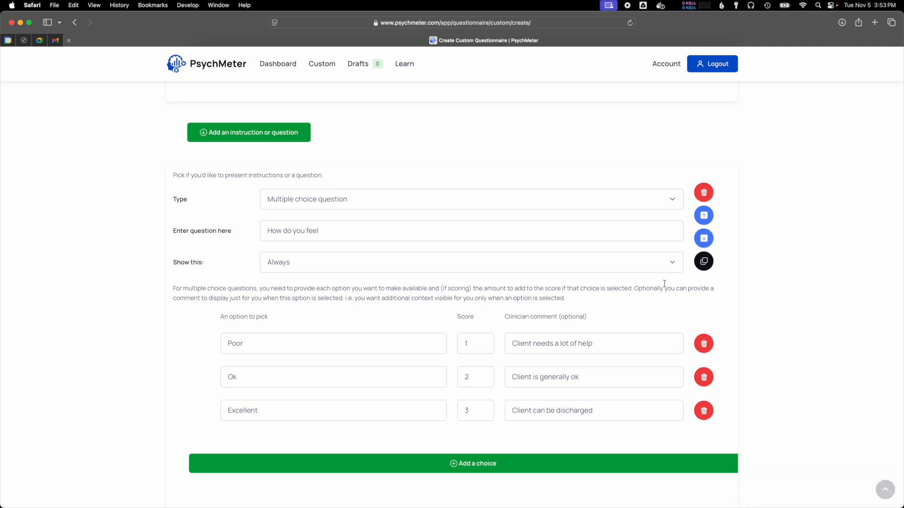
click(703, 192)
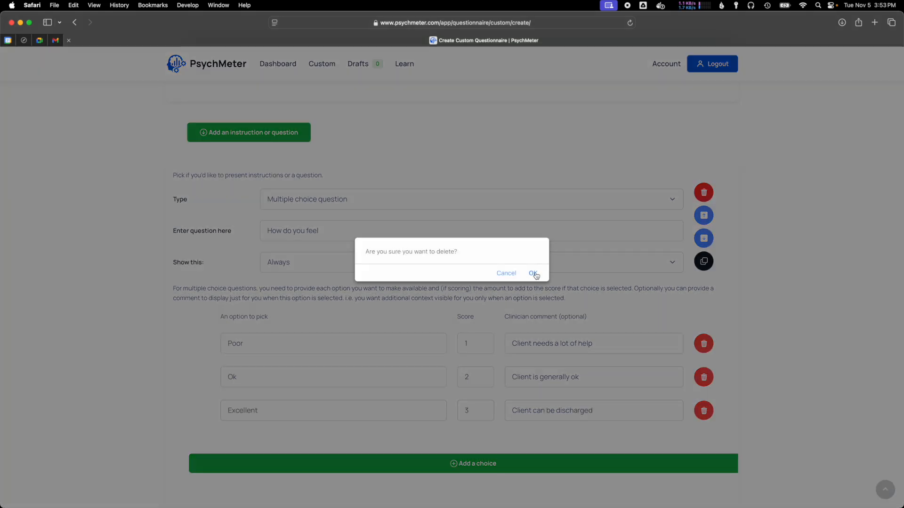
click(532, 274)
- Save the completed questionnaire
scroll(535, 276, up, 4)
scroll(535, 277, down, 6)
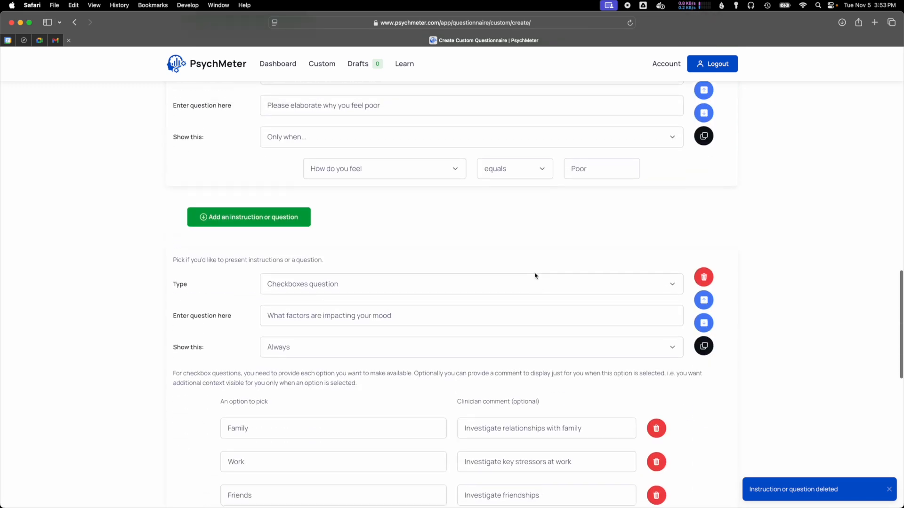
scroll(535, 277, down, 10)
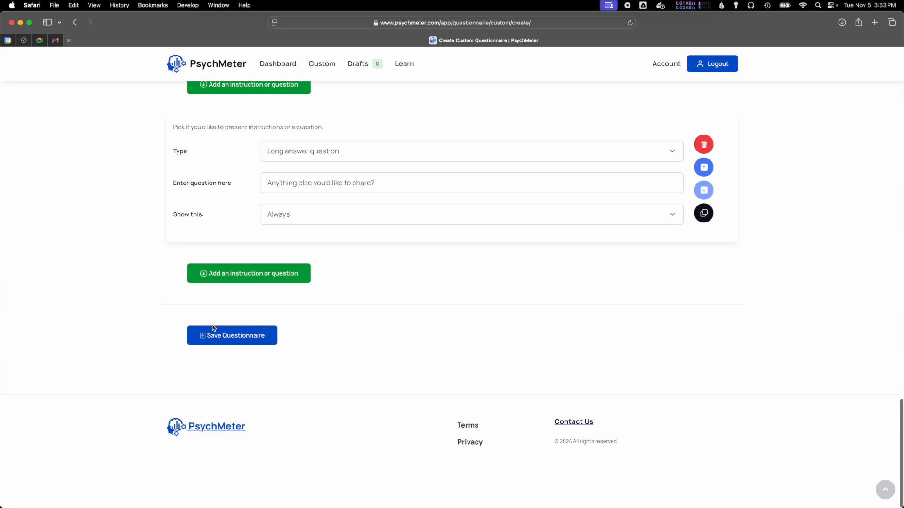
click(221, 337)
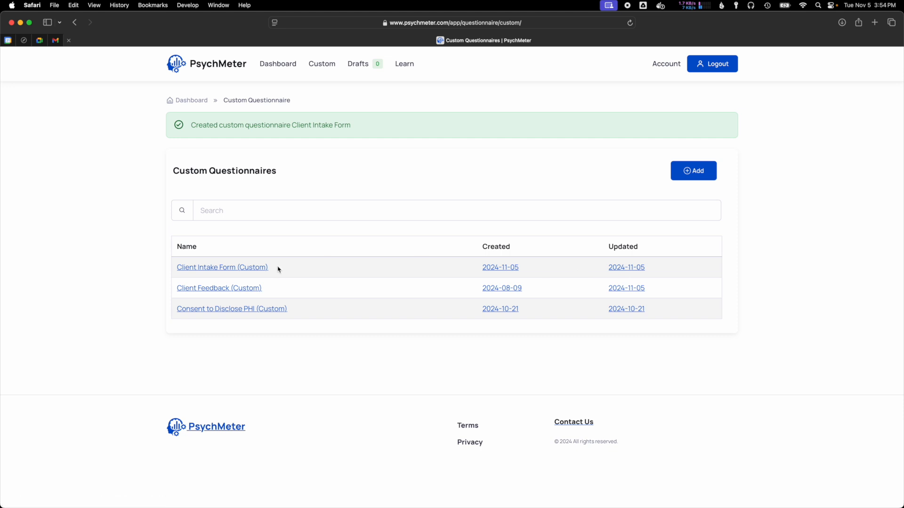
- Open the saved Client Intake Form for editing and look through its instructions and questions
click(244, 269)
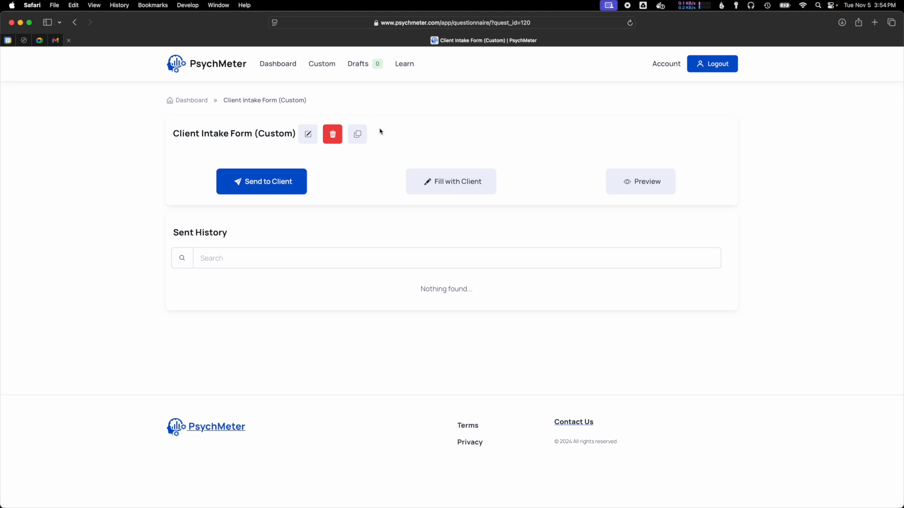
click(307, 137)
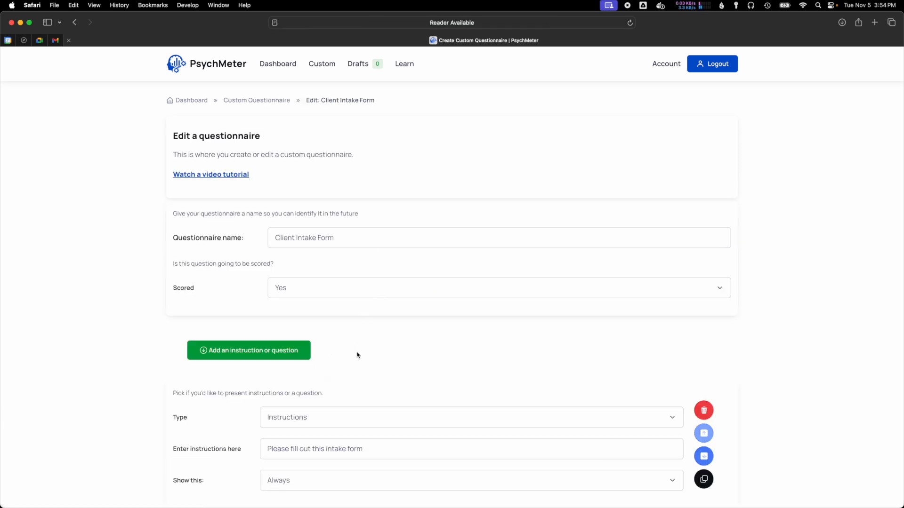
scroll(379, 405, down, 10)
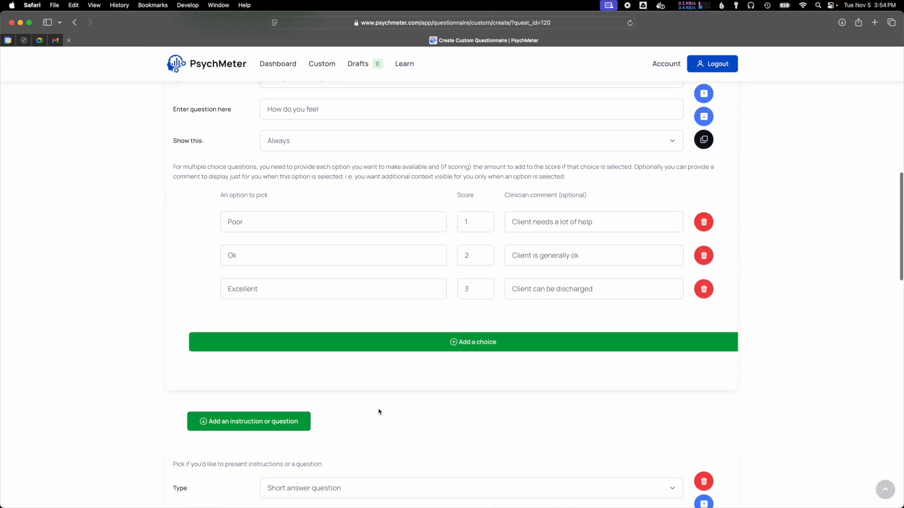
scroll(379, 412, down, 5)
scroll(379, 412, up, 9)
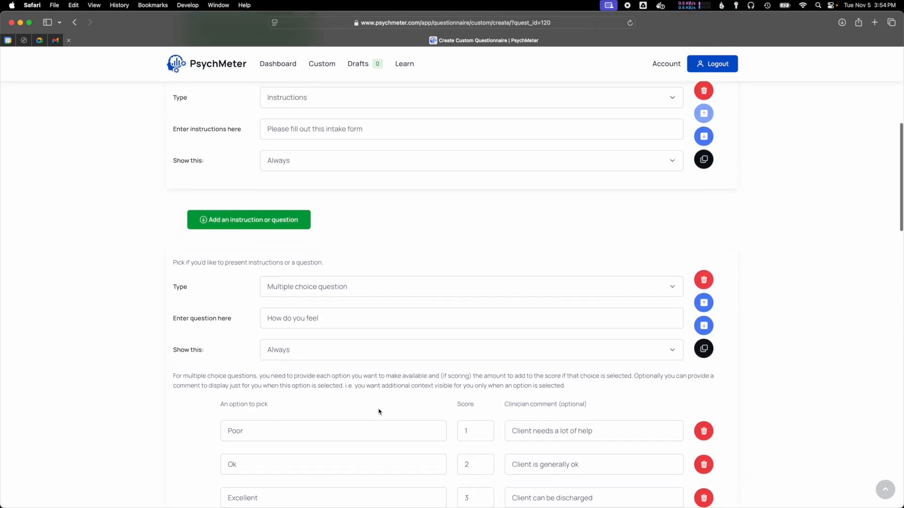
- Look over the form's multiple choice, short answer and checkboxes questions, and return to the Client Intake Form overview
scroll(380, 411, up, 2)
scroll(377, 407, down, 12)
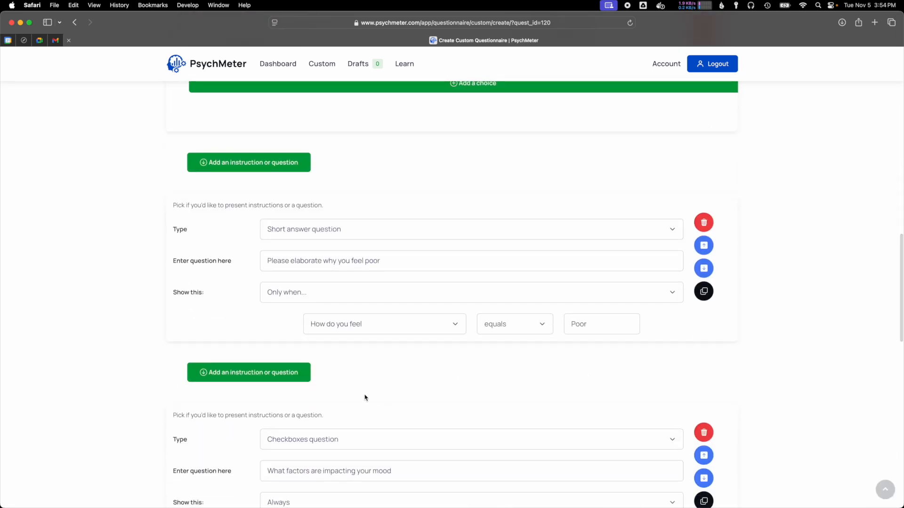
click(76, 26)
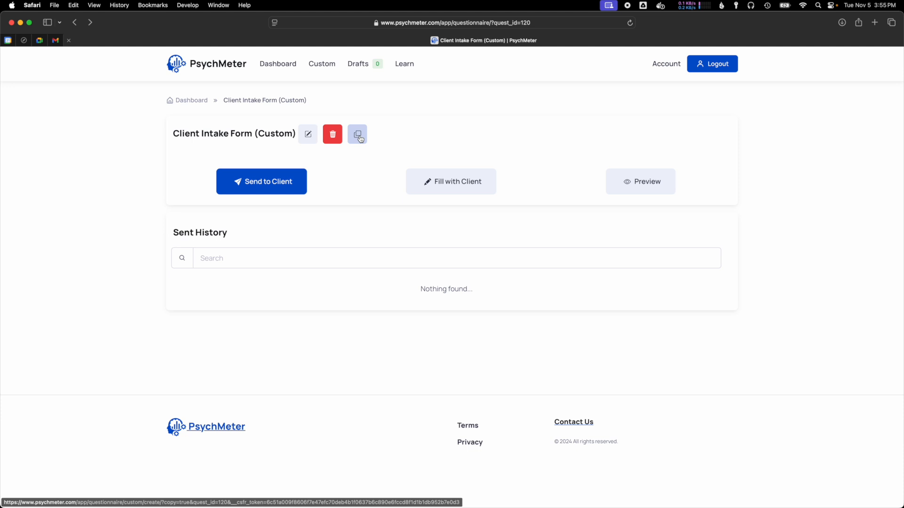
- Start filling out the Client Intake Form with a client and choose the last existing client ID in the list
click(450, 187)
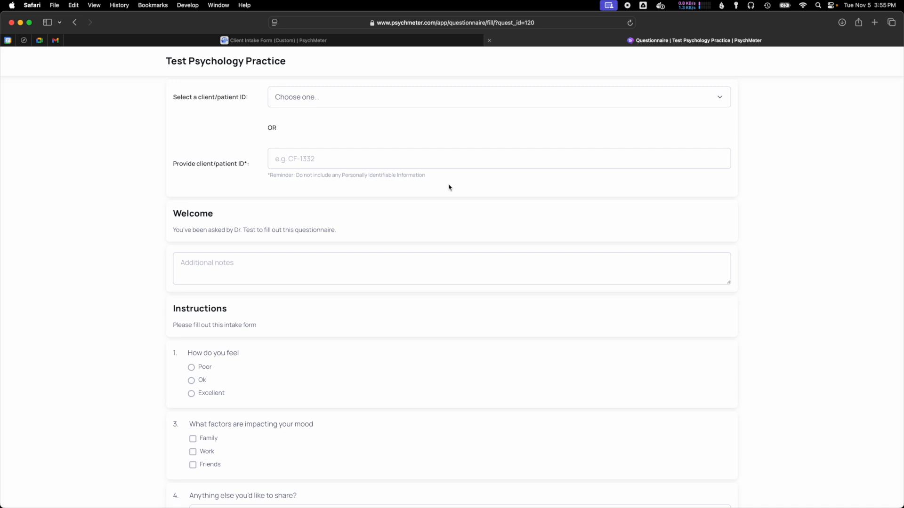
scroll(257, 229, down, 5)
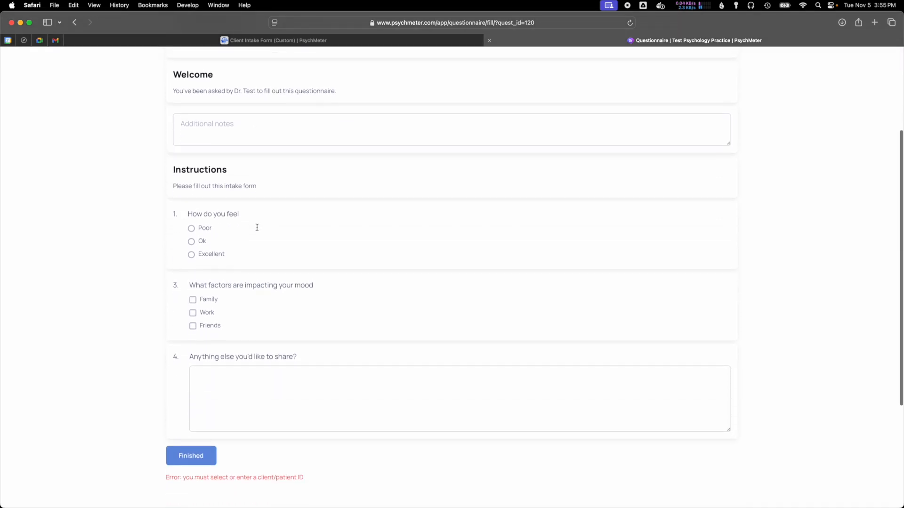
scroll(258, 230, up, 2)
scroll(258, 230, up, 3)
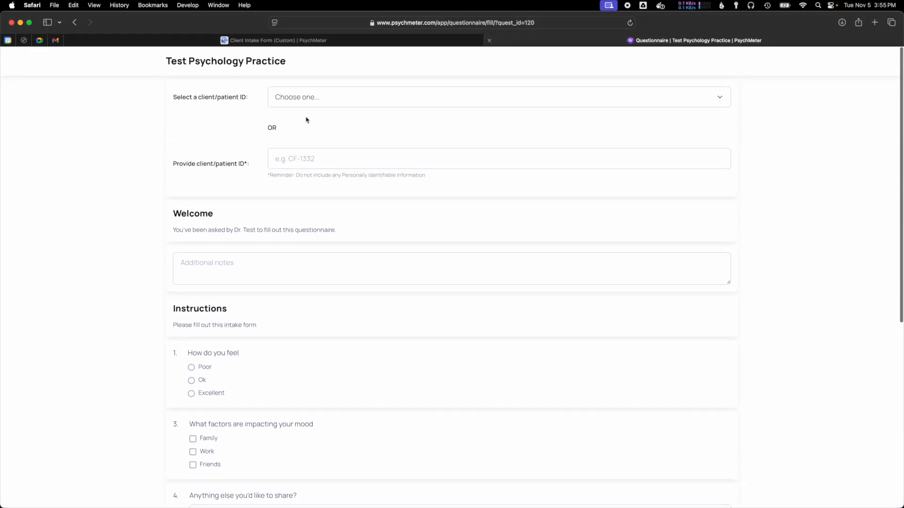
click(311, 97)
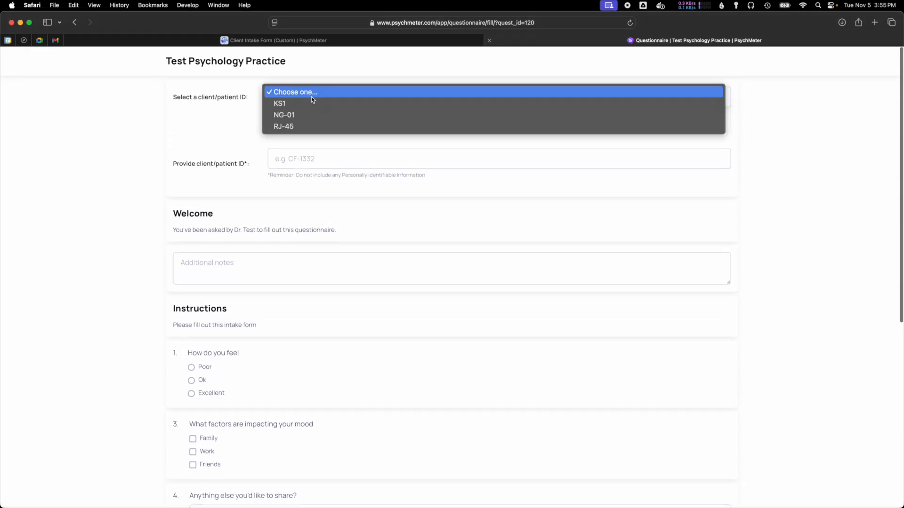
click(301, 126)
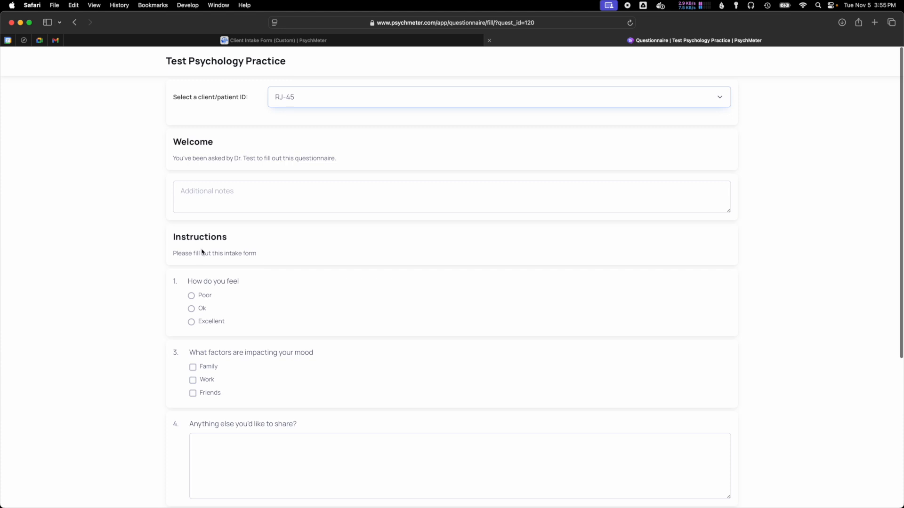
- Answer "How do you feel" with Poor and check the follow-up question asking to elaborate
click(192, 297)
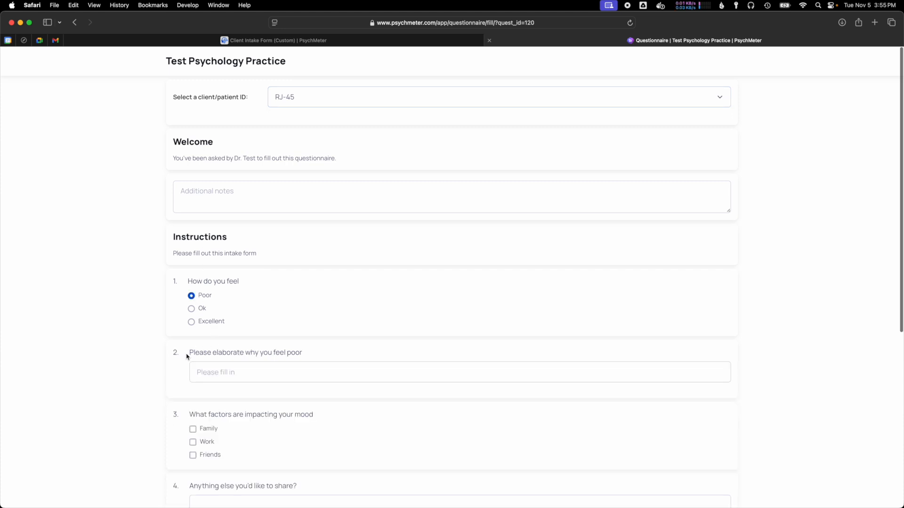
drag(187, 356, 357, 352)
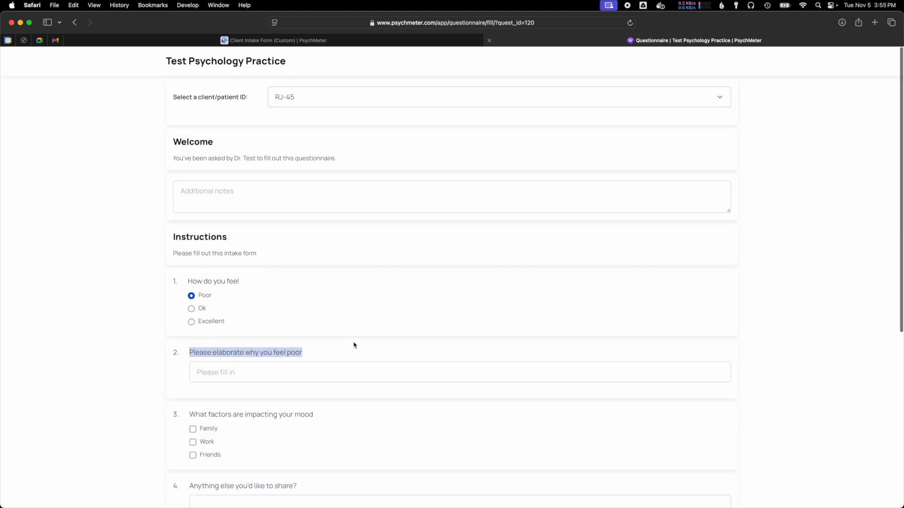
scroll(220, 323, down, 3)
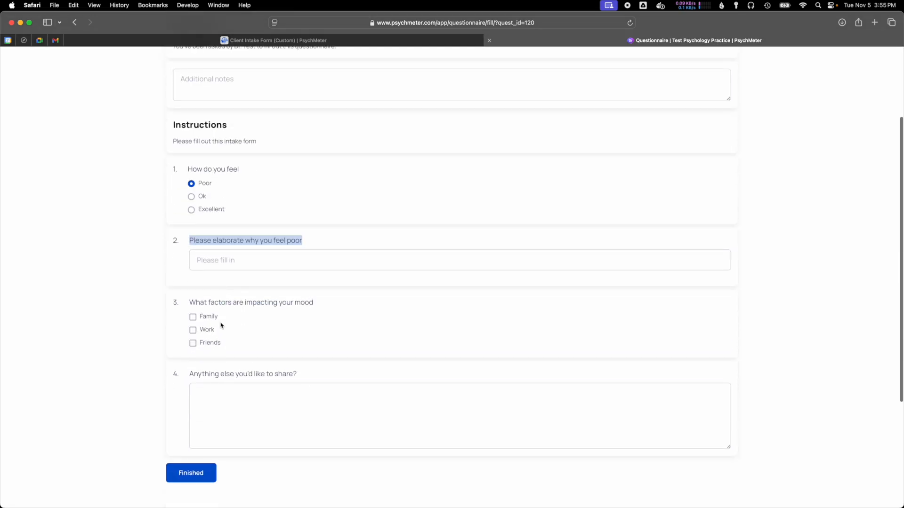
- Select Family, Work and Friends as factors impacting mood, leave the last answer blank and submit the questionnaire
click(193, 318)
click(193, 330)
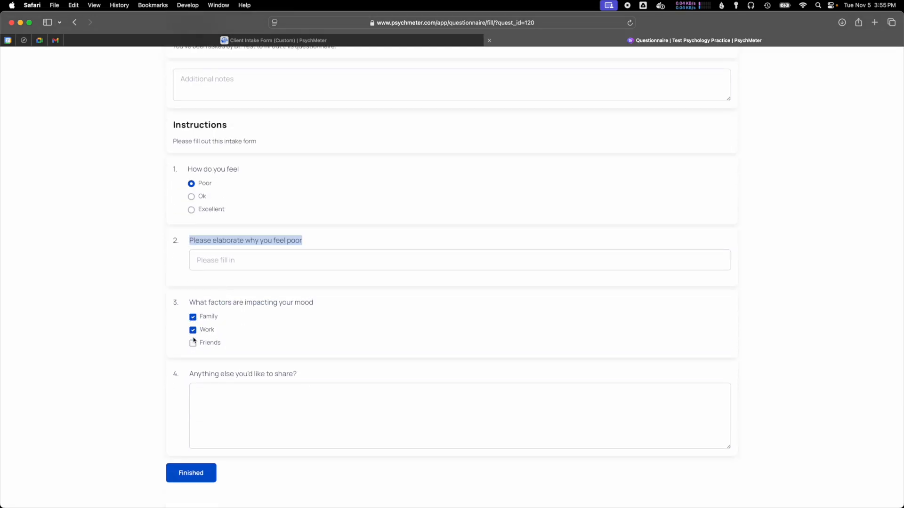
click(194, 346)
click(223, 409)
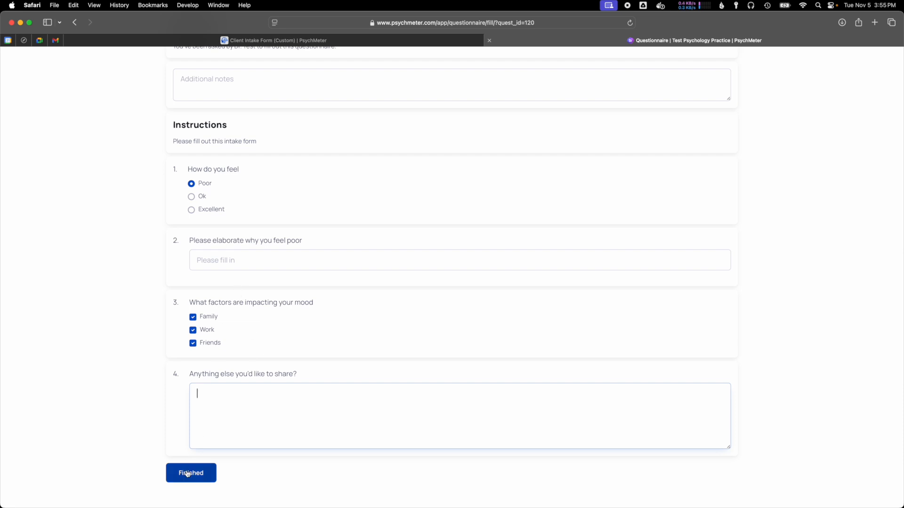
scroll(225, 366, up, 3)
scroll(232, 350, down, 4)
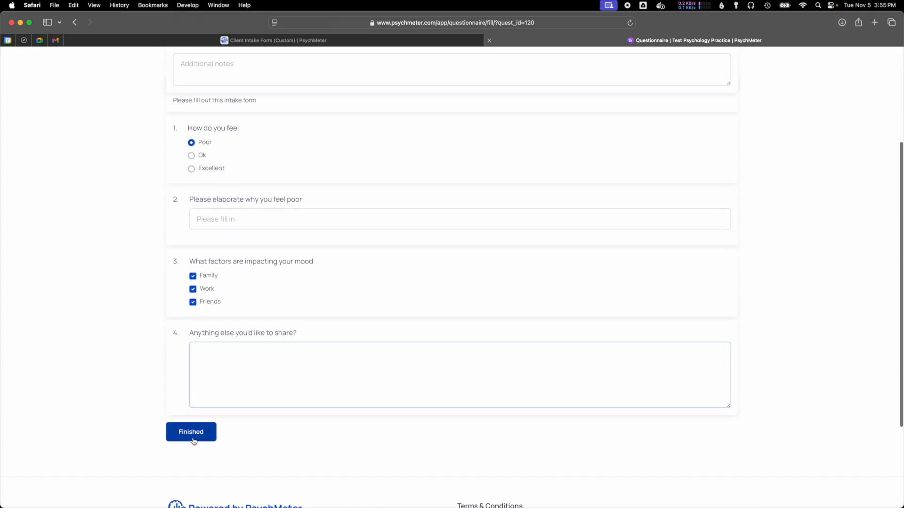
click(193, 442)
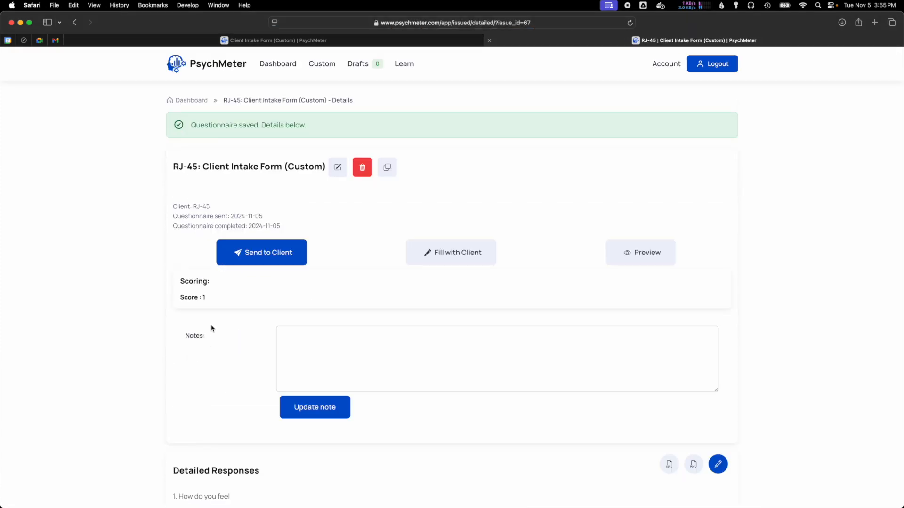
- Examine the score on the completed questionnaire's details page
scroll(210, 298, down, 1)
drag(206, 296, 178, 297)
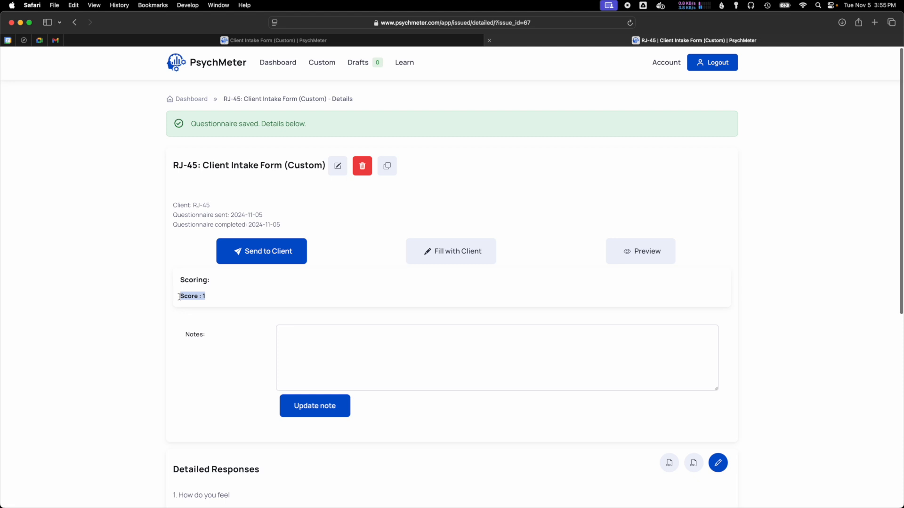
scroll(179, 299, down, 1)
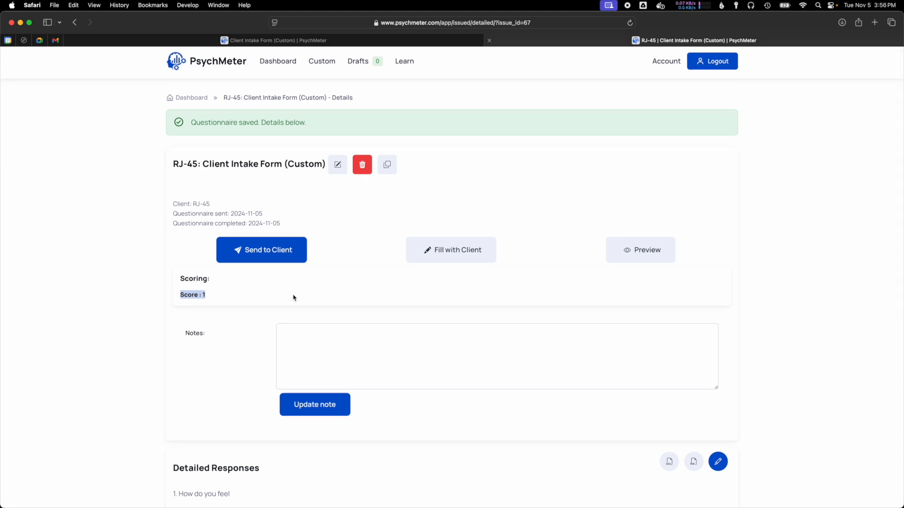
- Save the completed questionnaire's detailed responses as a PDF in the Desktop folder
scroll(283, 298, down, 5)
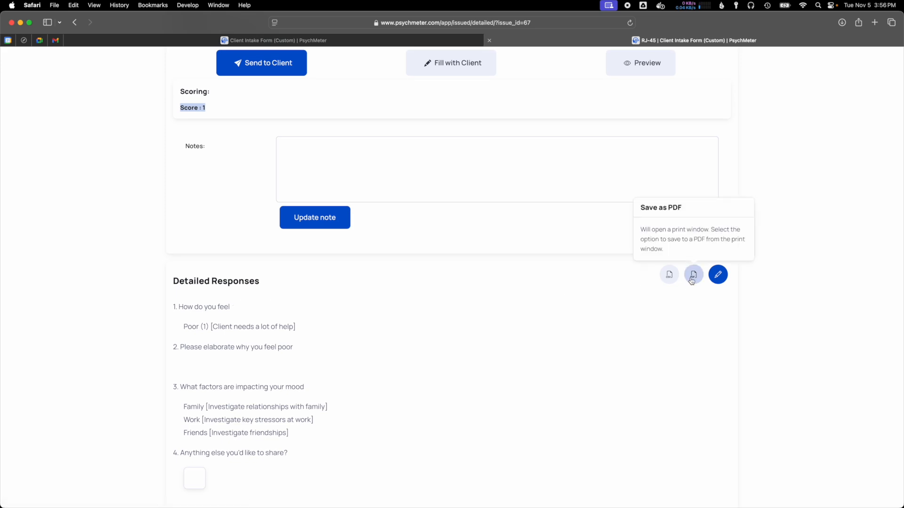
click(692, 278)
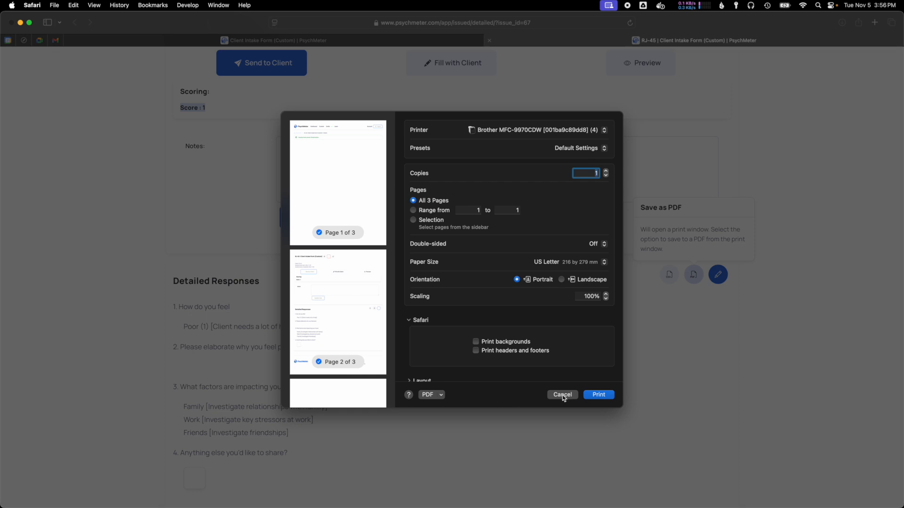
click(428, 395)
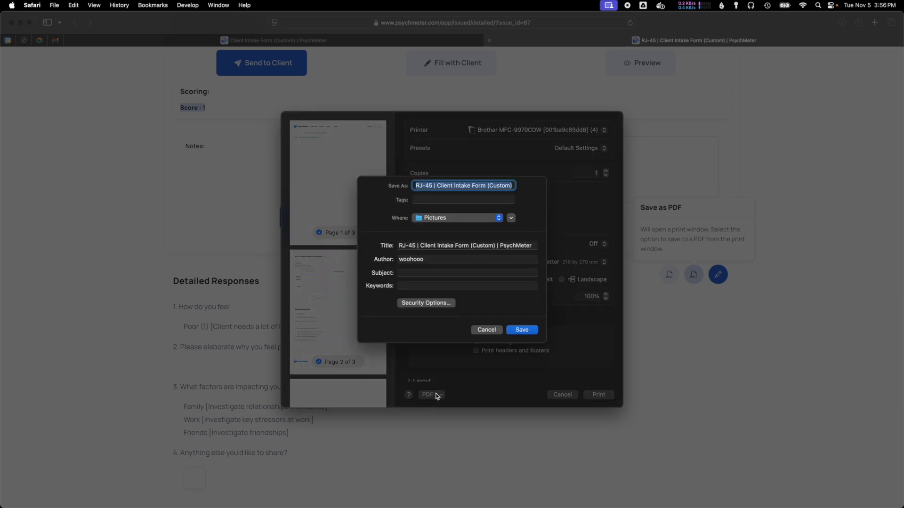
click(471, 217)
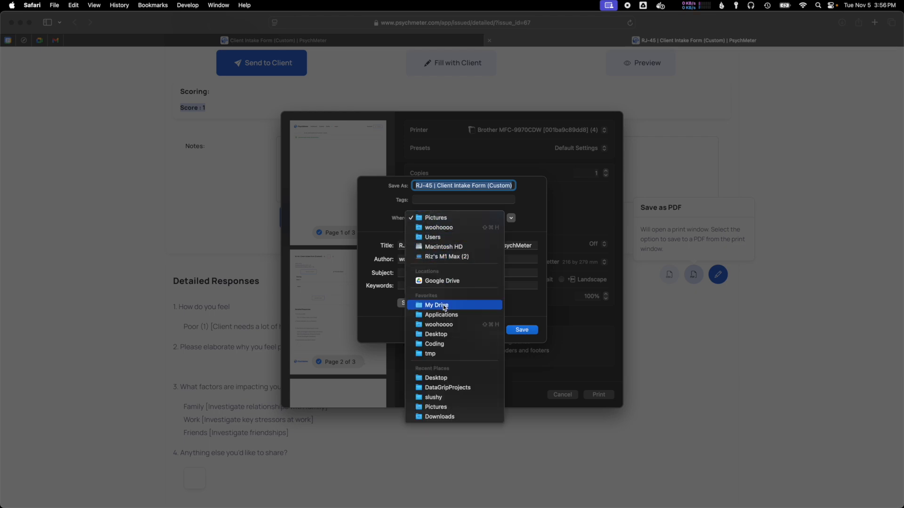
click(436, 333)
click(522, 329)
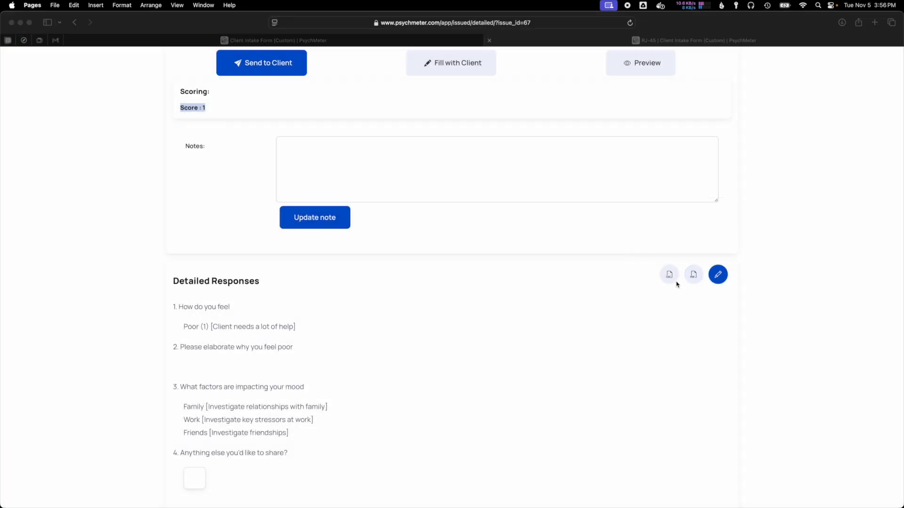
- Export the detailed responses as a CSV file, open it in Numbers and widen the window to show all columns
click(669, 277)
click(669, 277)
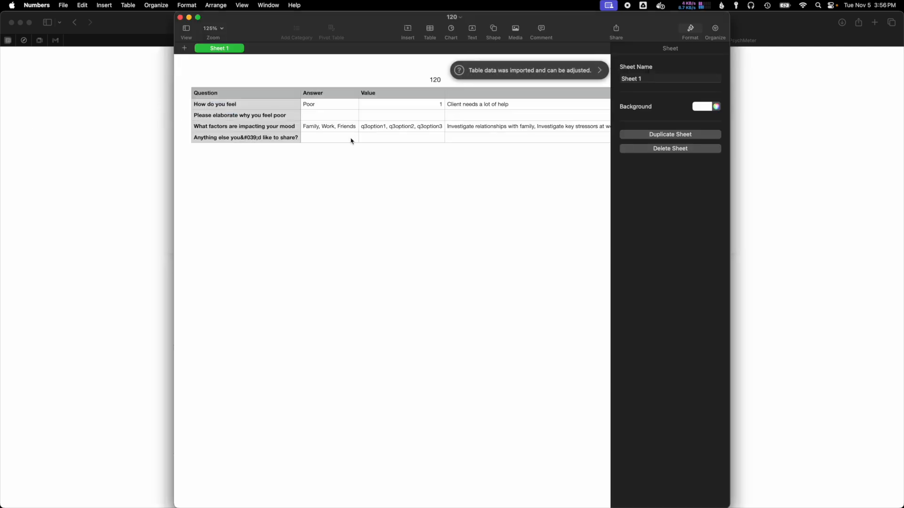
drag(729, 168, 886, 161)
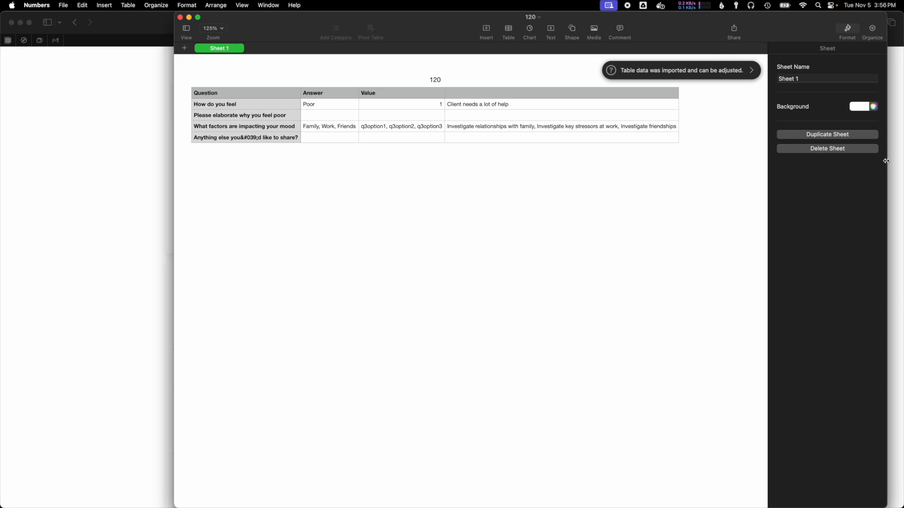
- Examine the exported table's questions, answers, values and clinician comments
click(210, 108)
click(321, 108)
click(406, 107)
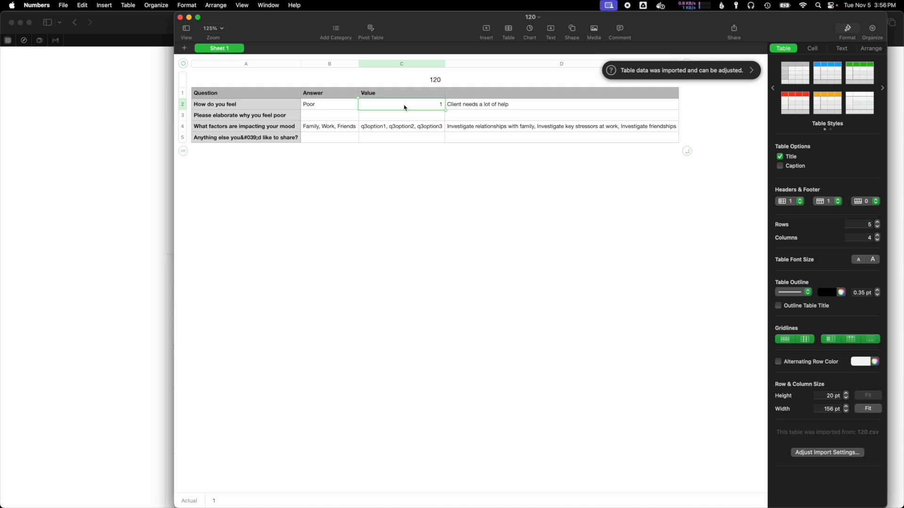
click(398, 116)
click(316, 141)
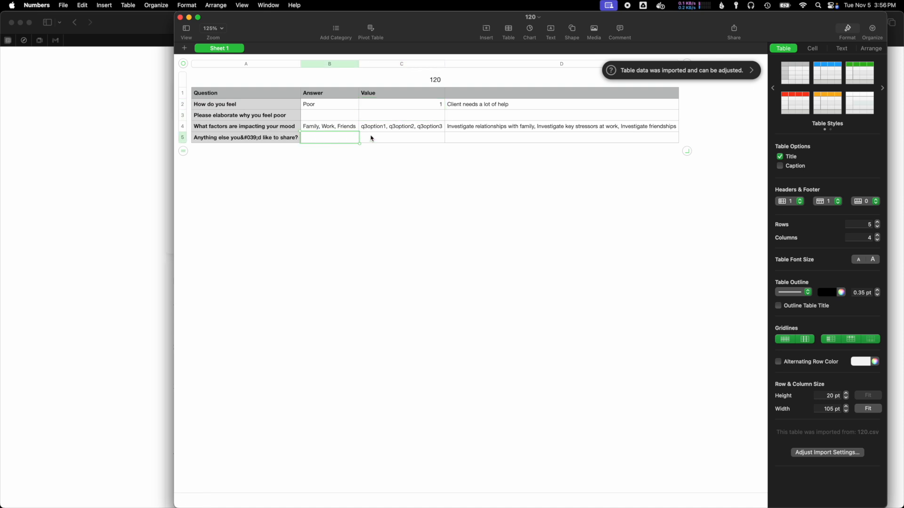
click(474, 108)
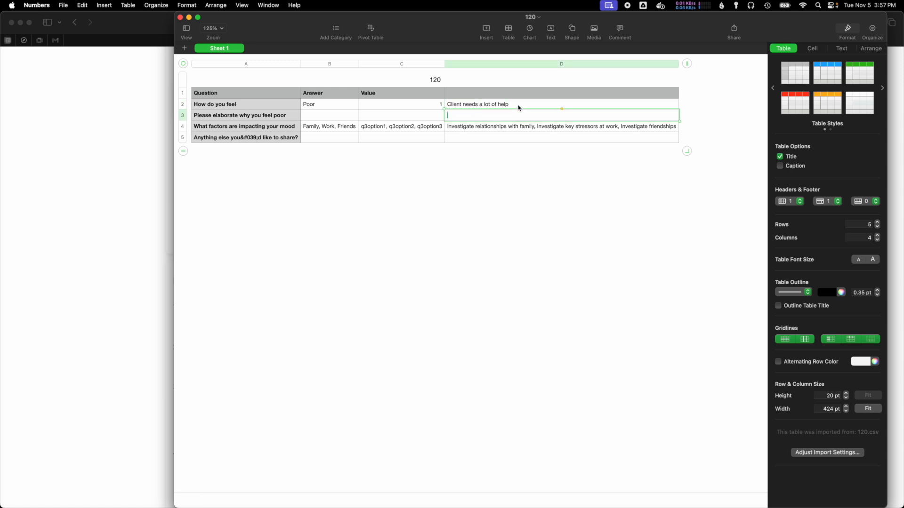
drag(520, 114, 521, 126)
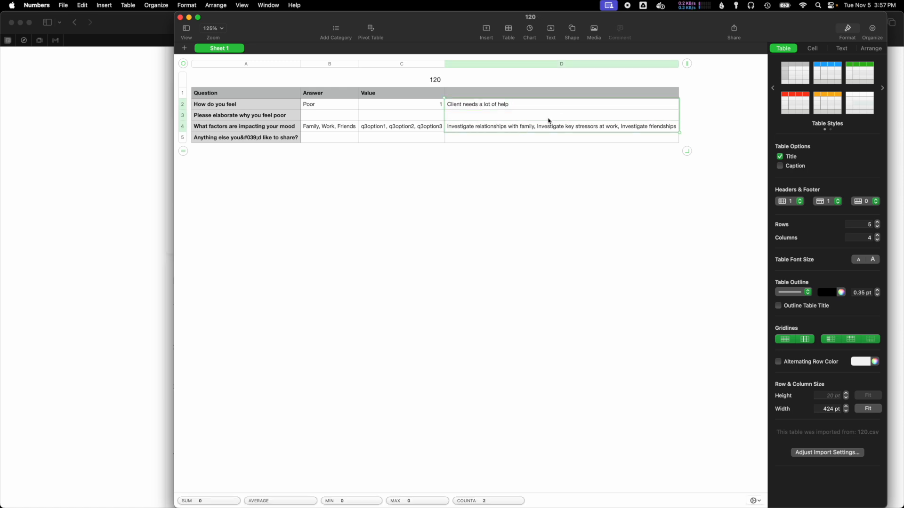